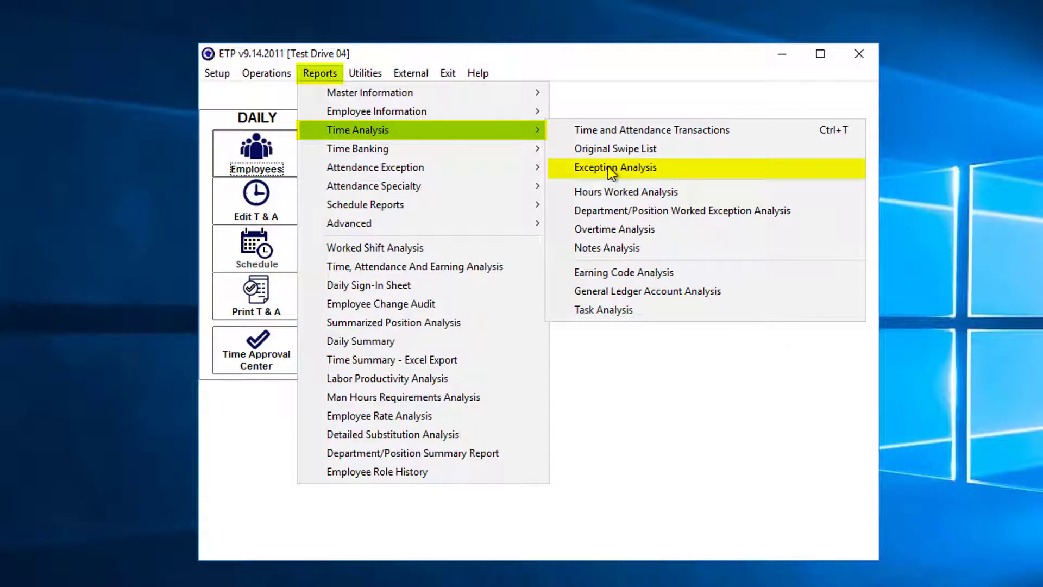
Open the Exception Analysis report and look through its available columns and exception types
{"action": "left_click", "coordinate": [624, 167]}
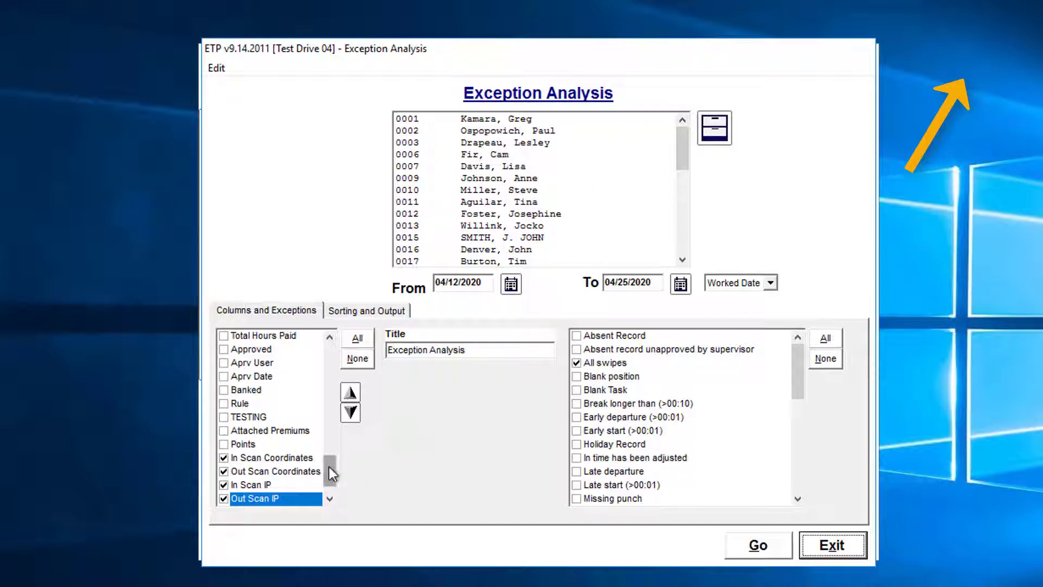
{"action": "left_click_drag", "start_coordinate": [329, 467], "coordinate": [337, 322]}
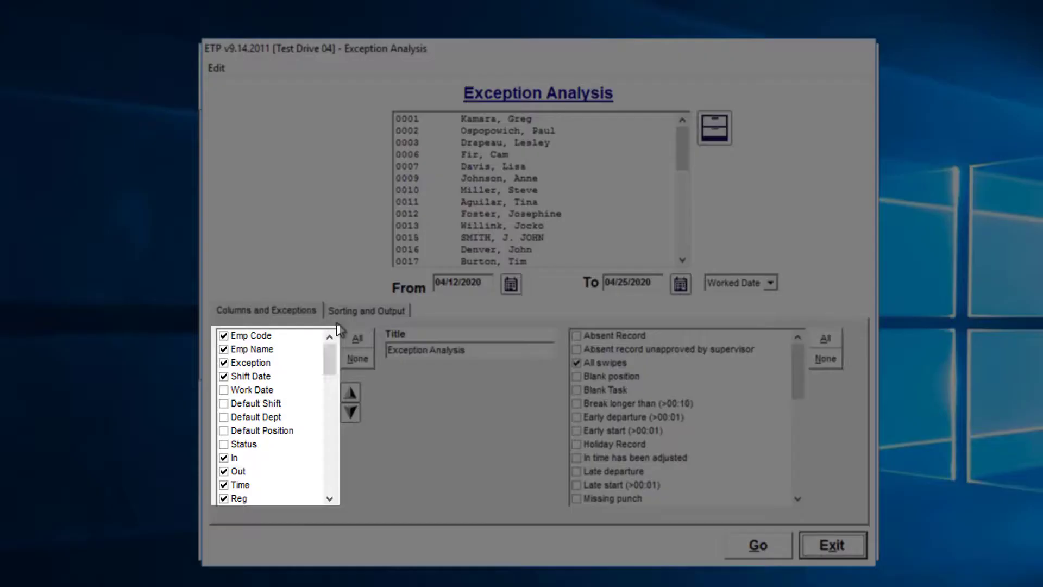
{"action": "scroll", "coordinate": [271, 354], "scroll_direction": "down", "scroll_amount": 10}
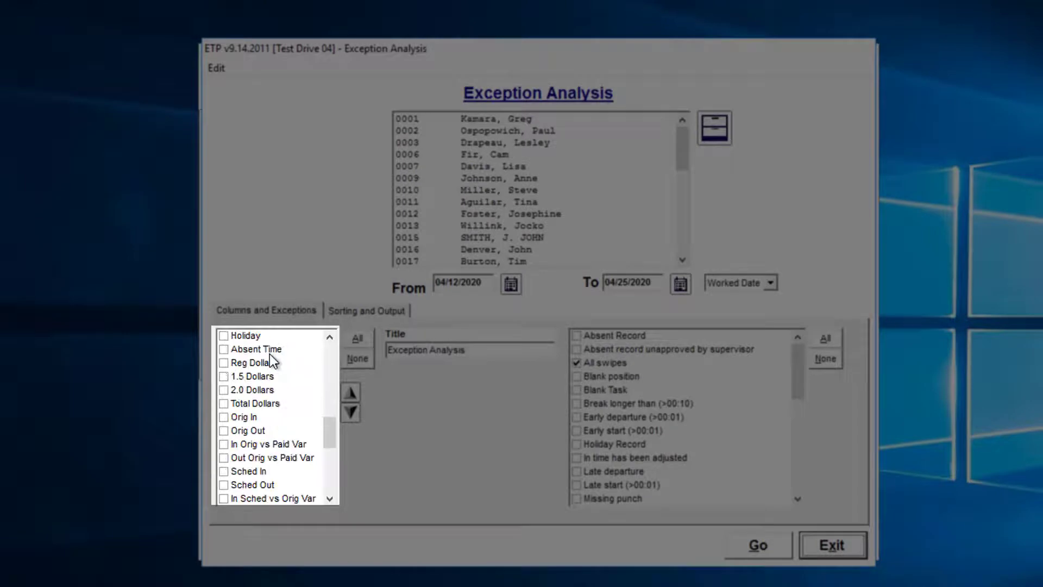
{"action": "scroll", "coordinate": [270, 354], "scroll_direction": "down", "scroll_amount": 6}
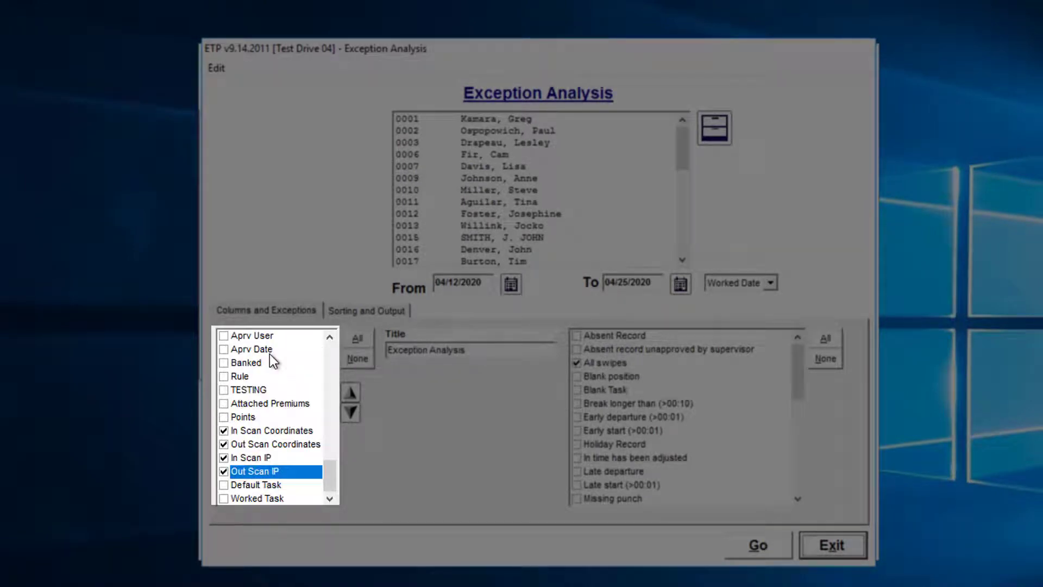
{"action": "left_click", "coordinate": [691, 404]}
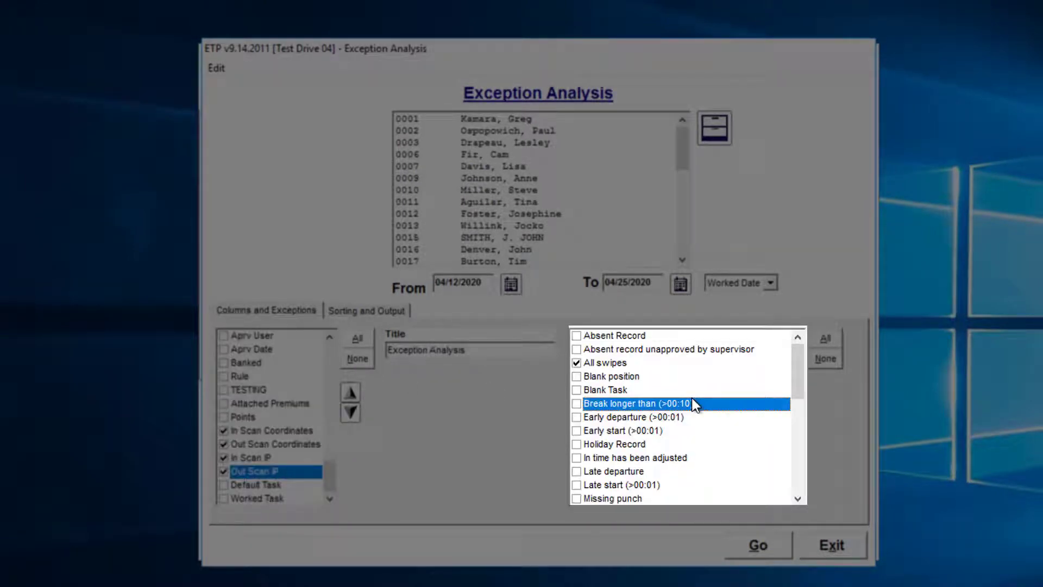
{"action": "scroll", "coordinate": [693, 404], "scroll_direction": "down", "scroll_amount": 7}
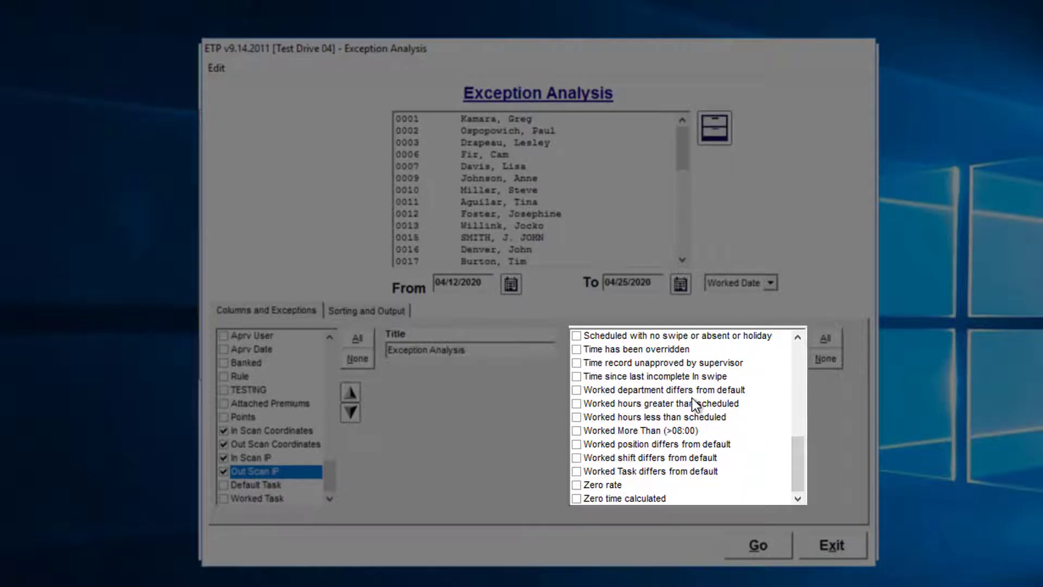
{"action": "scroll", "coordinate": [692, 399], "scroll_direction": "up", "scroll_amount": 7}
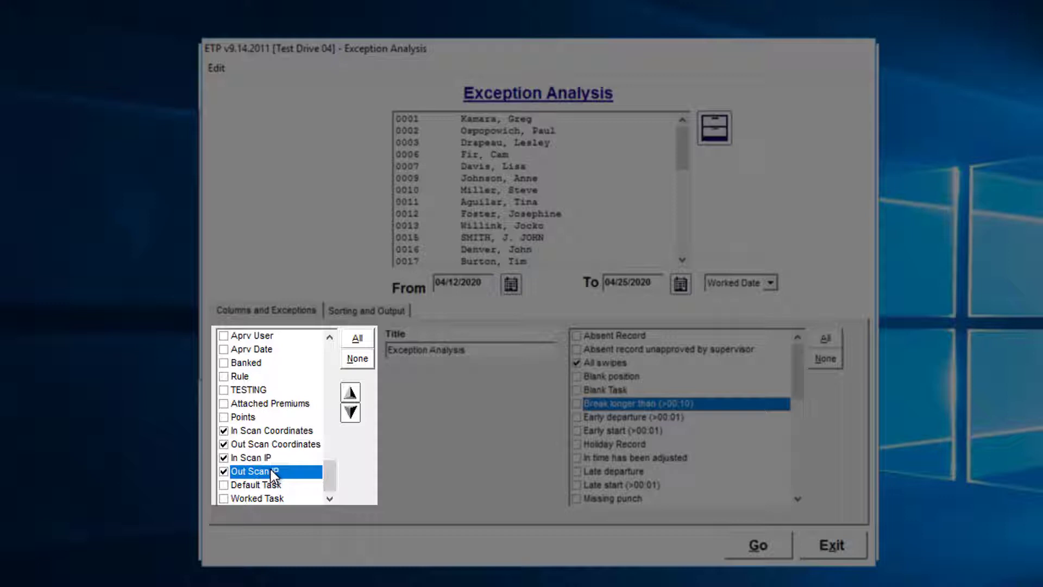
Clear all selected report columns and include only Emp Code, Emp Name, Shift Date and Work Date
{"action": "scroll", "coordinate": [276, 468], "scroll_direction": "up", "scroll_amount": 7}
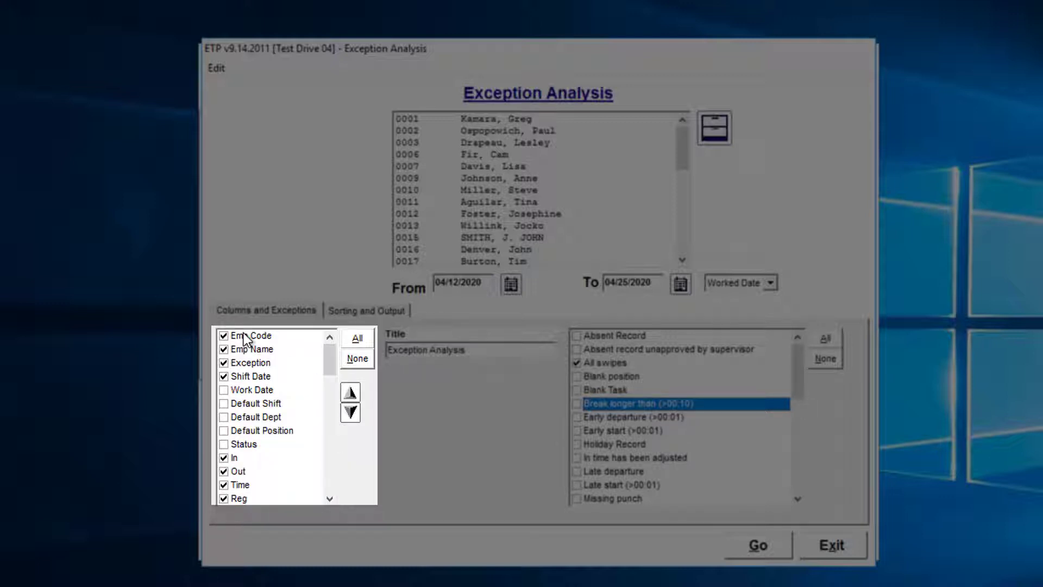
{"action": "left_click", "coordinate": [362, 361]}
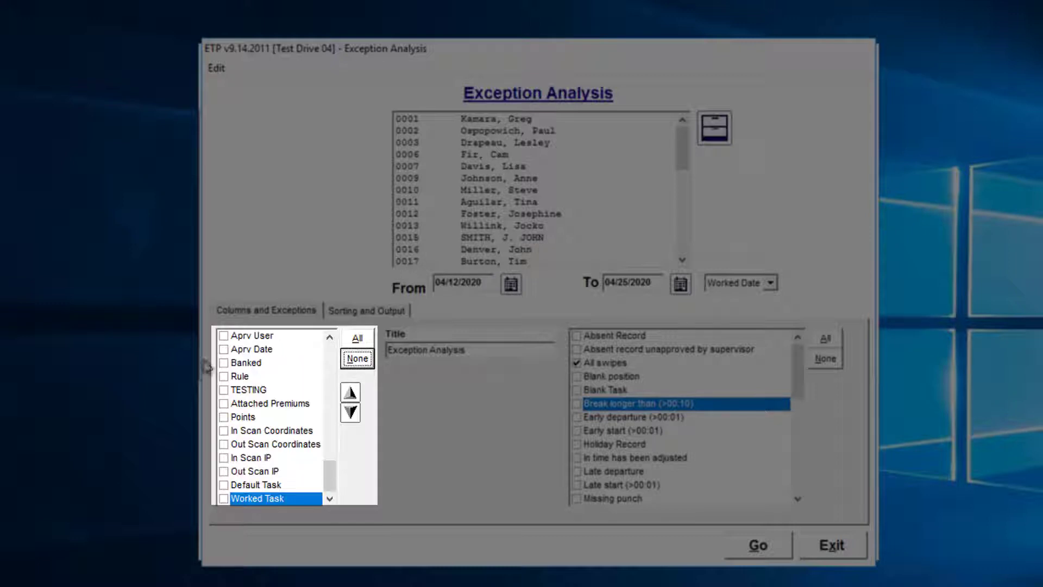
{"action": "scroll", "coordinate": [261, 432], "scroll_direction": "up", "scroll_amount": 8}
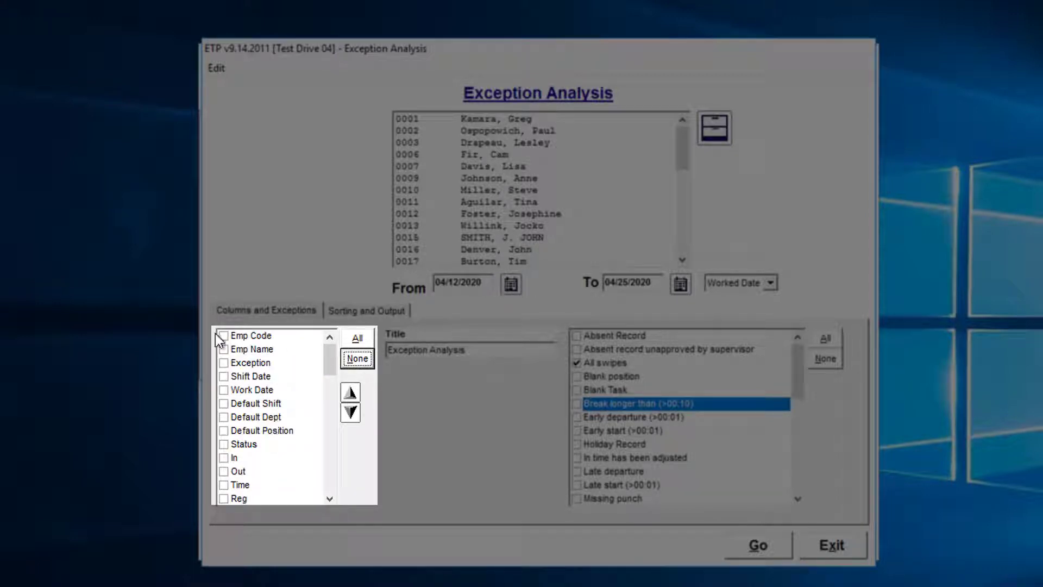
{"action": "left_click", "coordinate": [224, 335]}
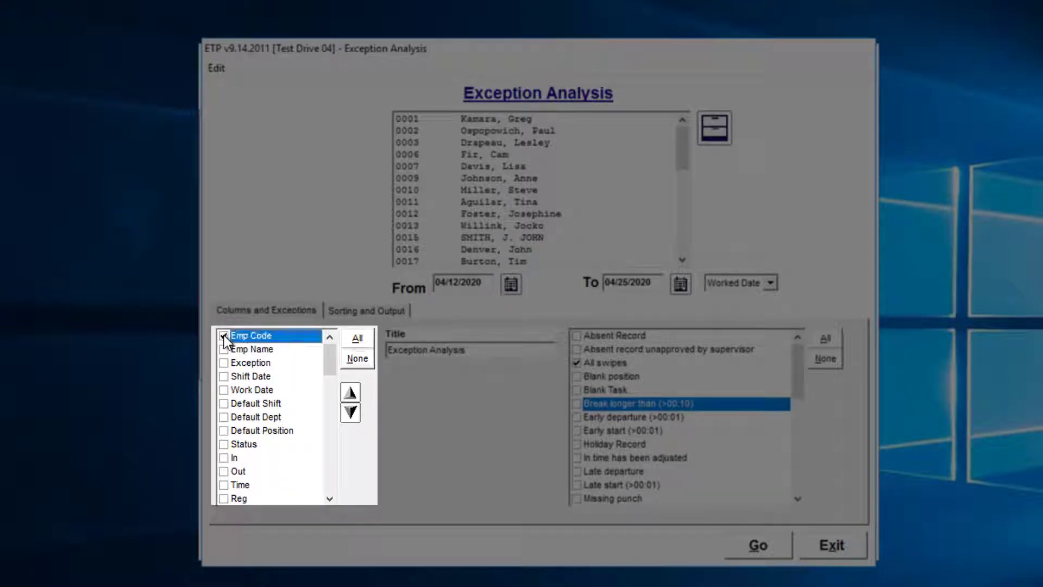
{"action": "left_click", "coordinate": [224, 350]}
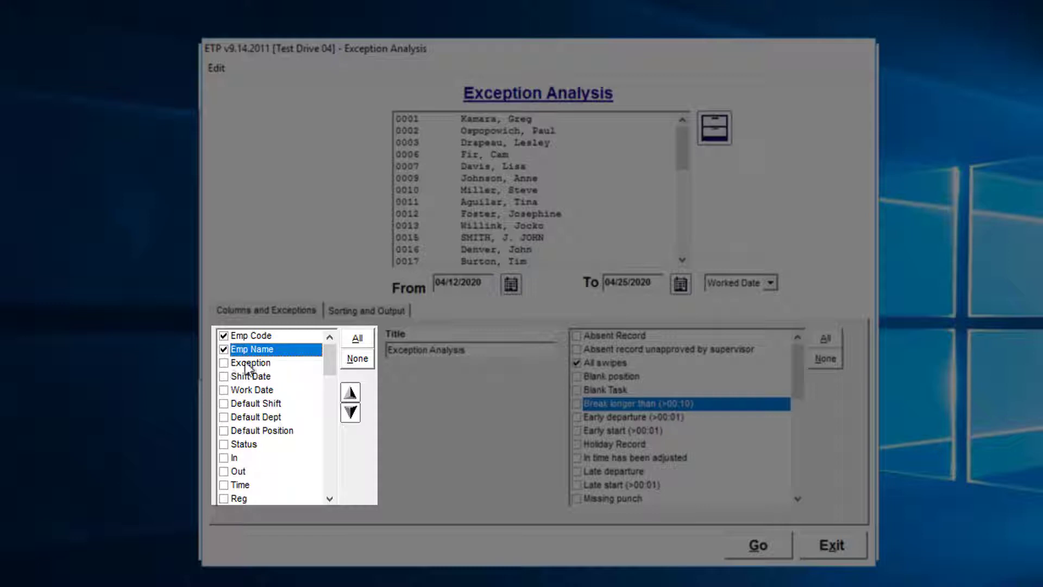
{"action": "left_click", "coordinate": [239, 366]}
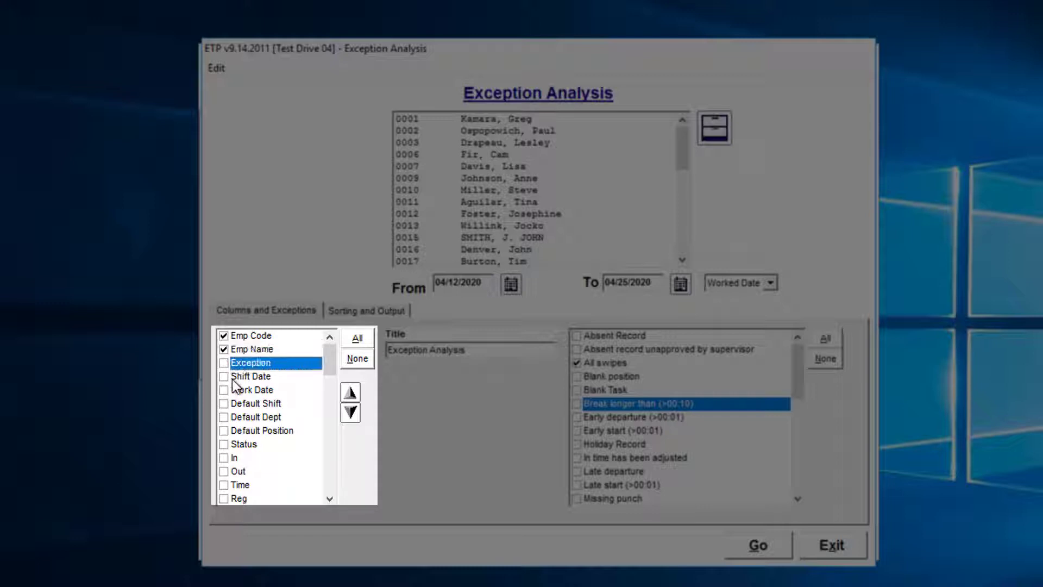
{"action": "left_click", "coordinate": [224, 376]}
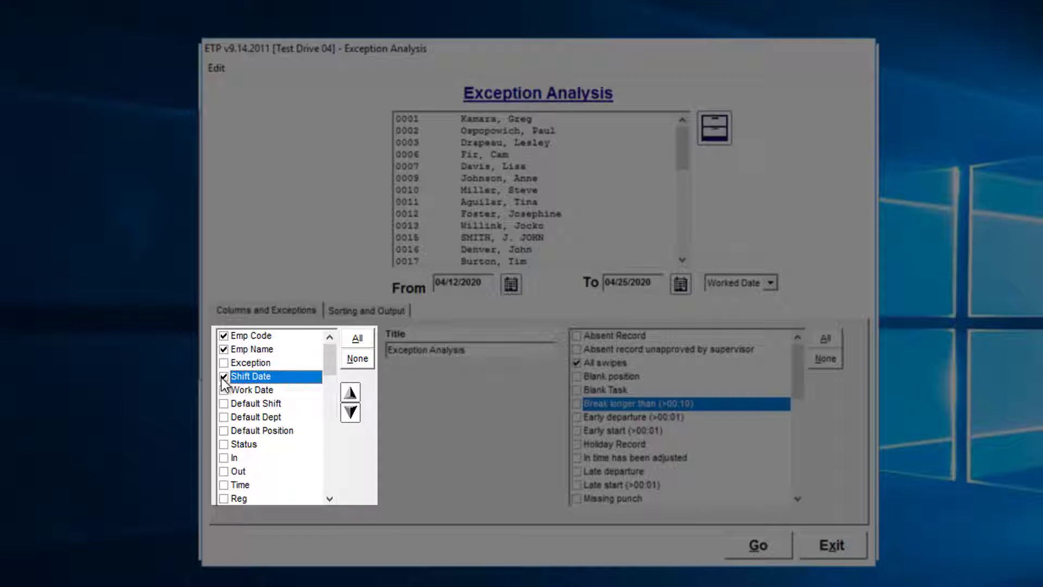
{"action": "left_click", "coordinate": [223, 390]}
Add the In, Out, Time, Reg and 1.5 columns to the Exception Analysis report
{"action": "scroll", "coordinate": [227, 414], "scroll_direction": "down", "scroll_amount": 1}
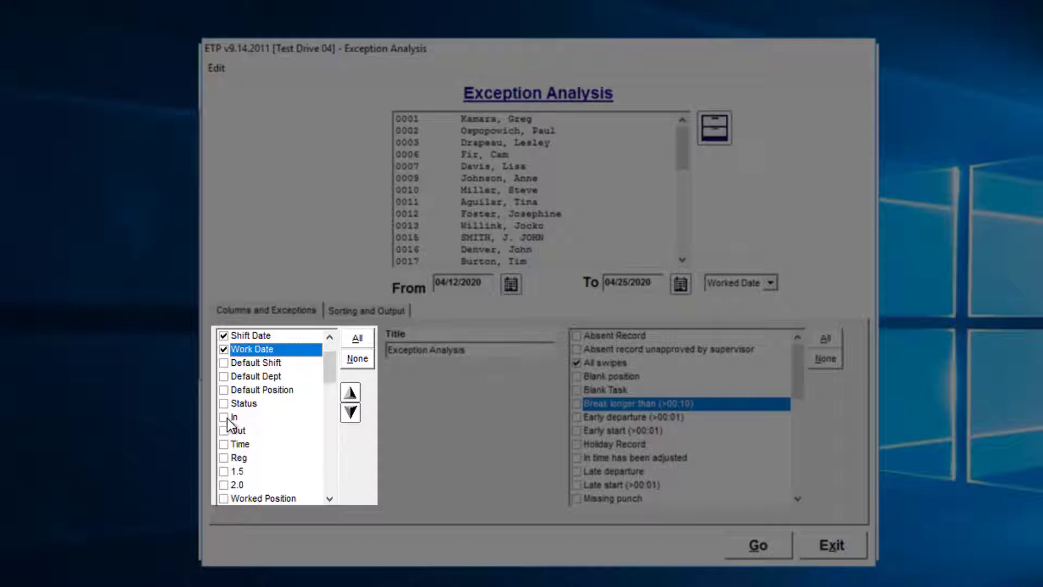
{"action": "left_click", "coordinate": [223, 417]}
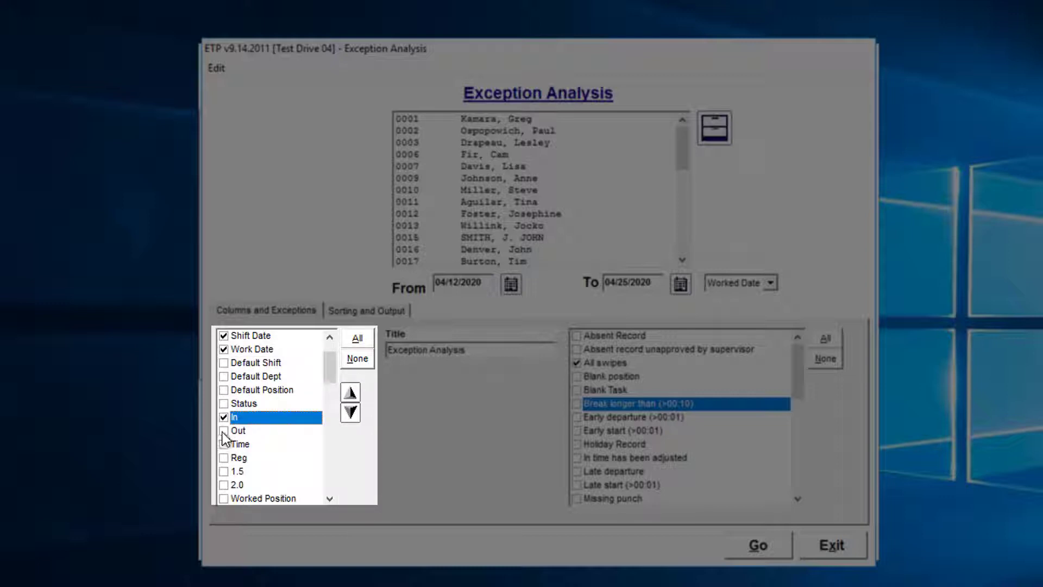
{"action": "left_click", "coordinate": [223, 432]}
{"action": "scroll", "coordinate": [227, 431], "scroll_direction": "down", "scroll_amount": 1}
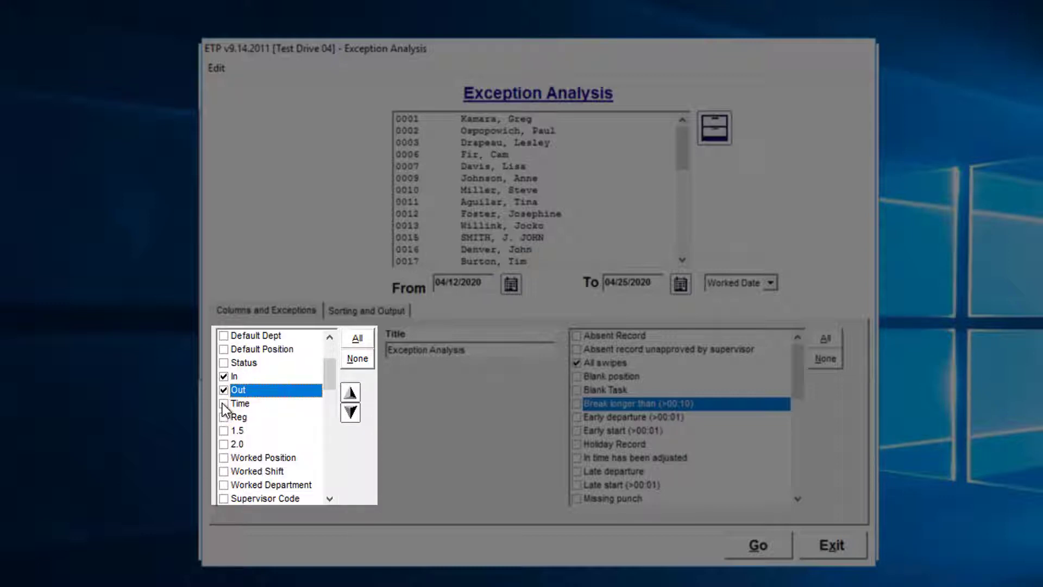
{"action": "left_click", "coordinate": [224, 403]}
{"action": "left_click", "coordinate": [223, 417]}
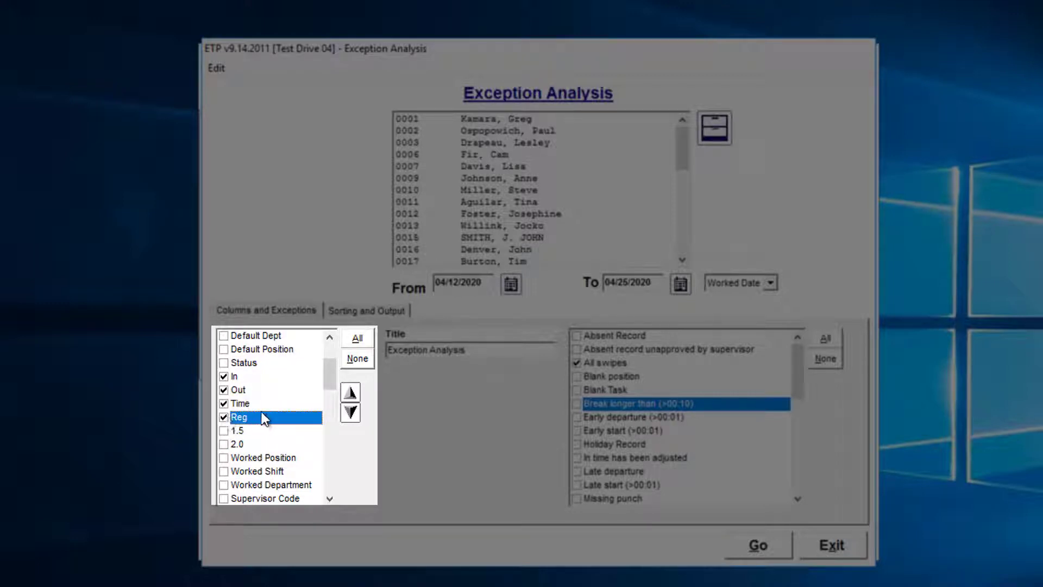
{"action": "left_click", "coordinate": [224, 431]}
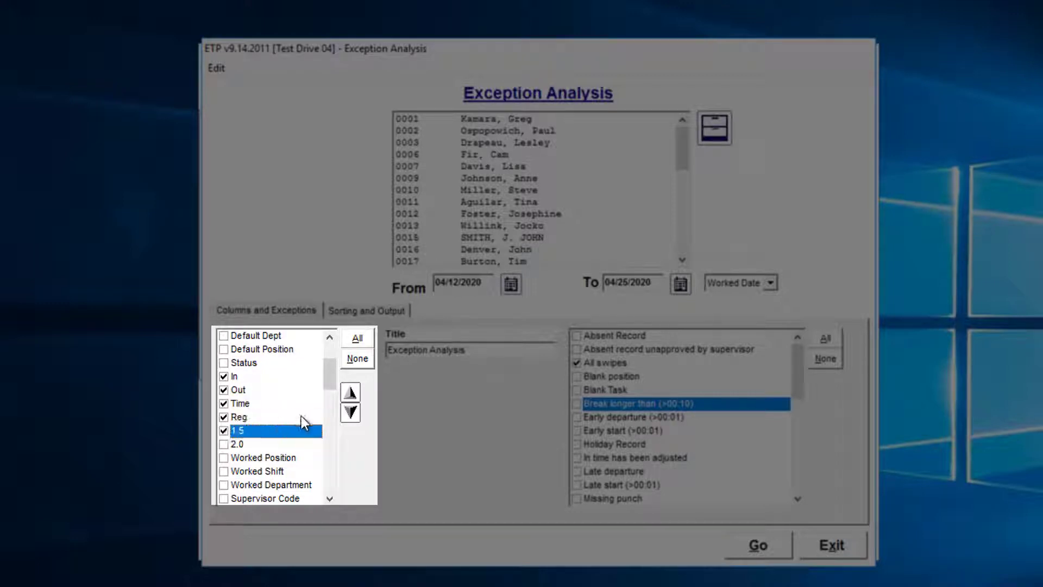
Look through the columns from 2.0 to Signature and add the Rate column to the report
{"action": "scroll", "coordinate": [263, 432], "scroll_direction": "down", "scroll_amount": 1}
{"action": "left_click", "coordinate": [238, 404]}
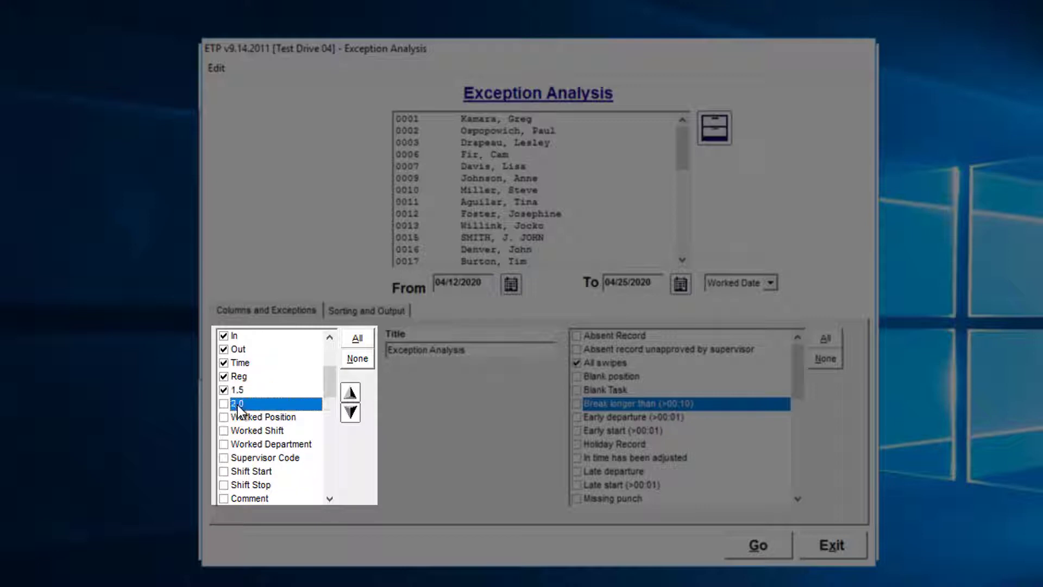
{"action": "left_click", "coordinate": [266, 415]}
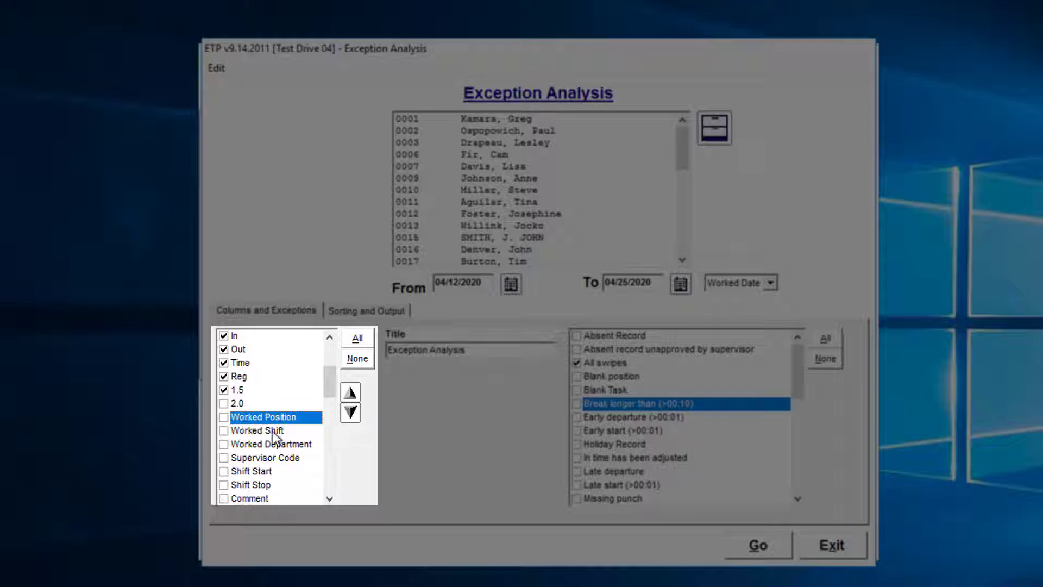
{"action": "scroll", "coordinate": [301, 450], "scroll_direction": "down", "scroll_amount": 1}
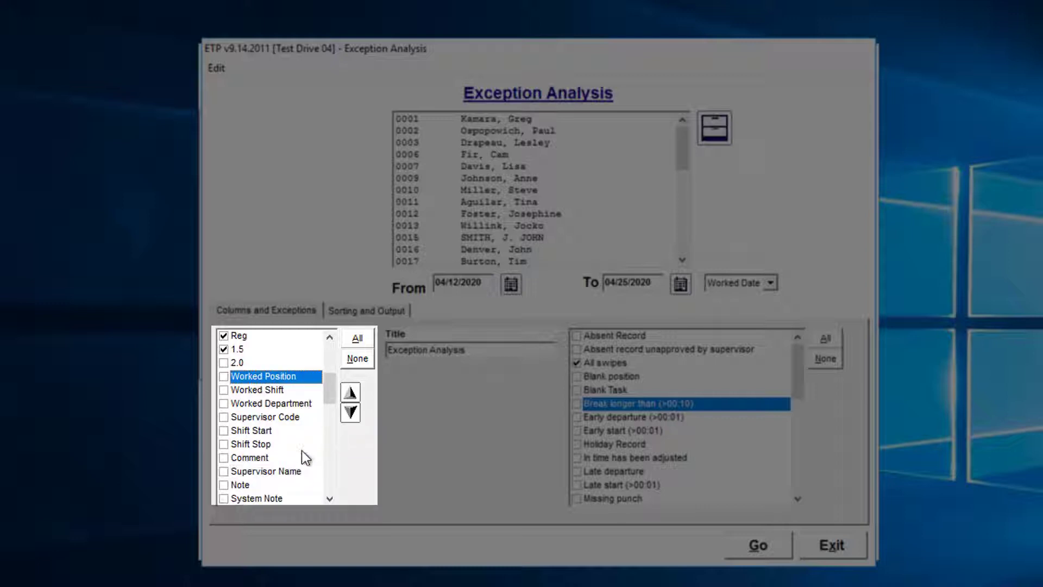
{"action": "left_click", "coordinate": [263, 436]}
{"action": "scroll", "coordinate": [260, 446], "scroll_direction": "down", "scroll_amount": 1}
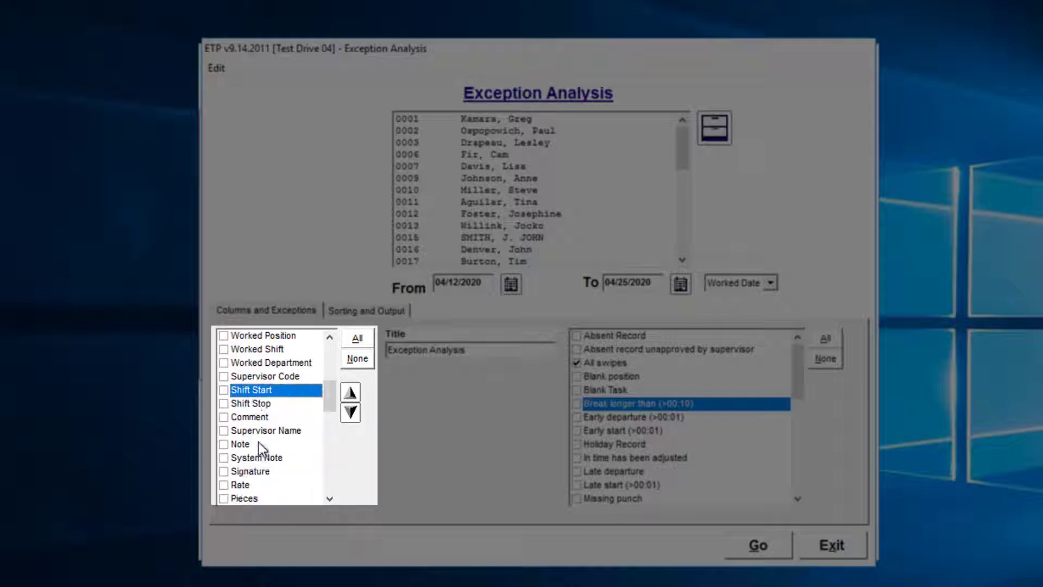
{"action": "left_click", "coordinate": [255, 443]}
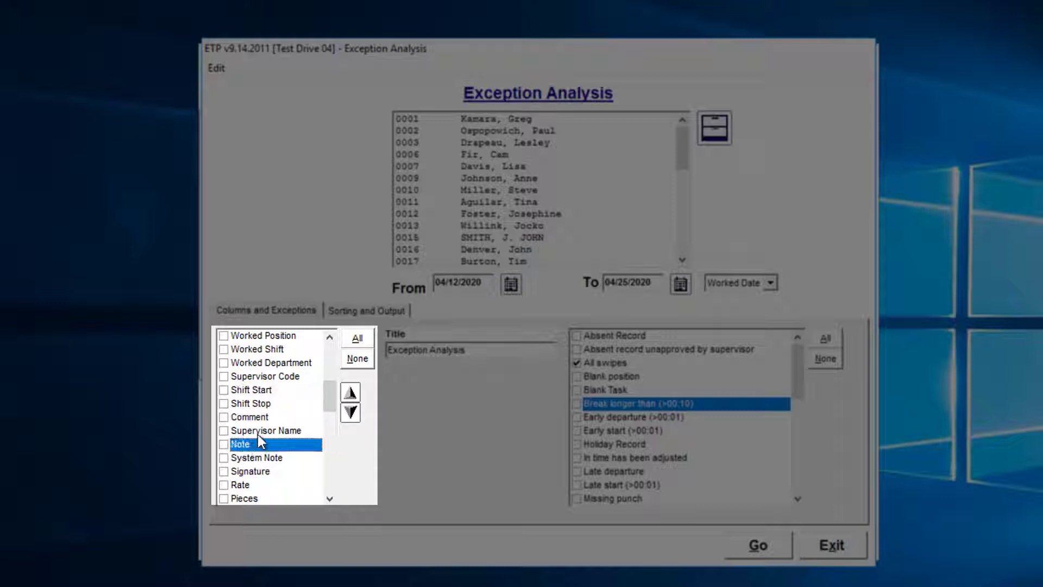
{"action": "scroll", "coordinate": [250, 461], "scroll_direction": "down", "scroll_amount": 1}
{"action": "left_click", "coordinate": [257, 426]}
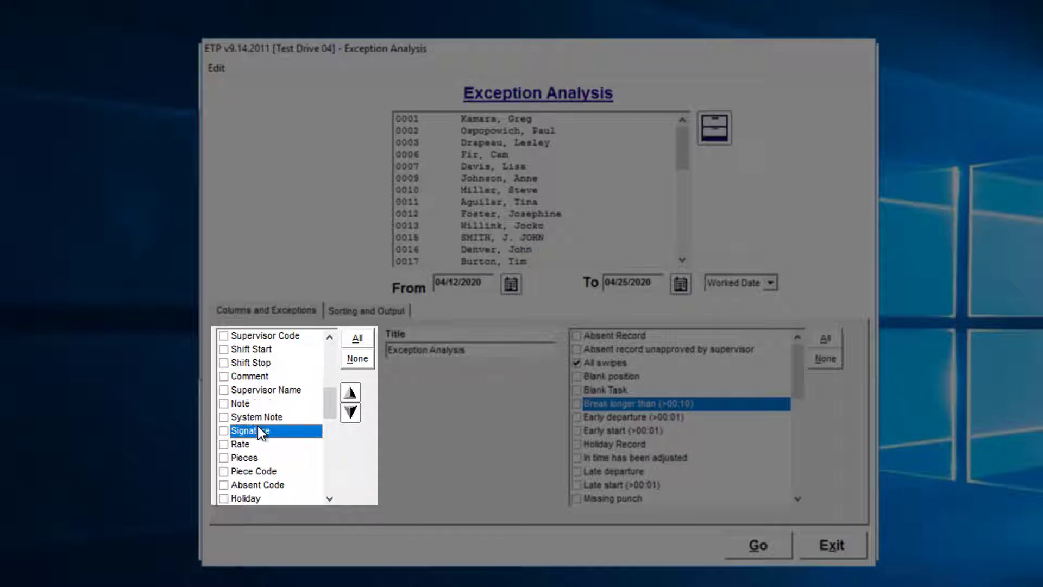
{"action": "left_click", "coordinate": [222, 446]}
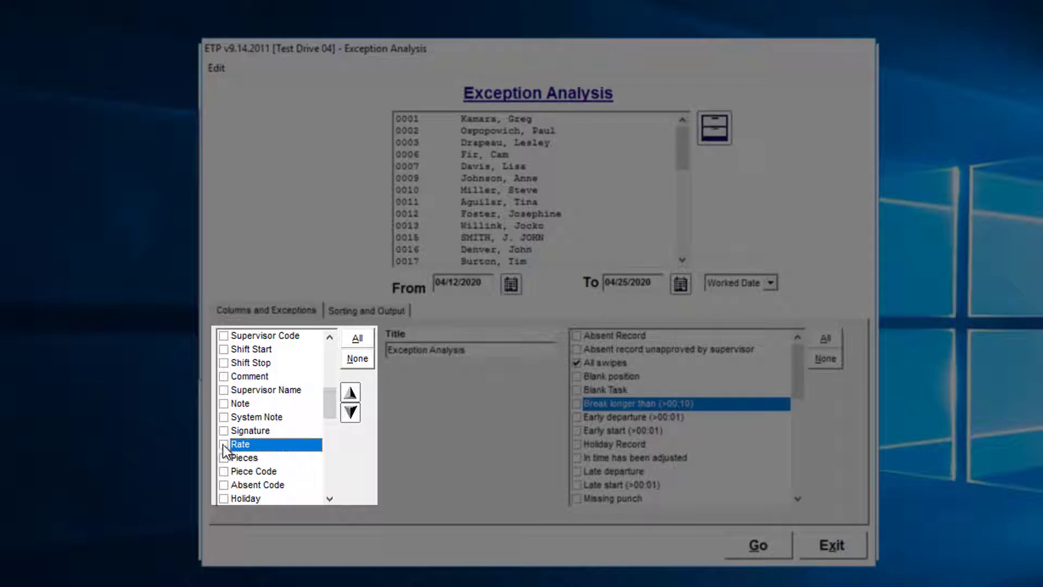
{"action": "left_click", "coordinate": [224, 445]}
Look through the piece, absence, holiday and dollar columns and add Total Dollars to the report
{"action": "scroll", "coordinate": [237, 447], "scroll_direction": "down", "scroll_amount": 1}
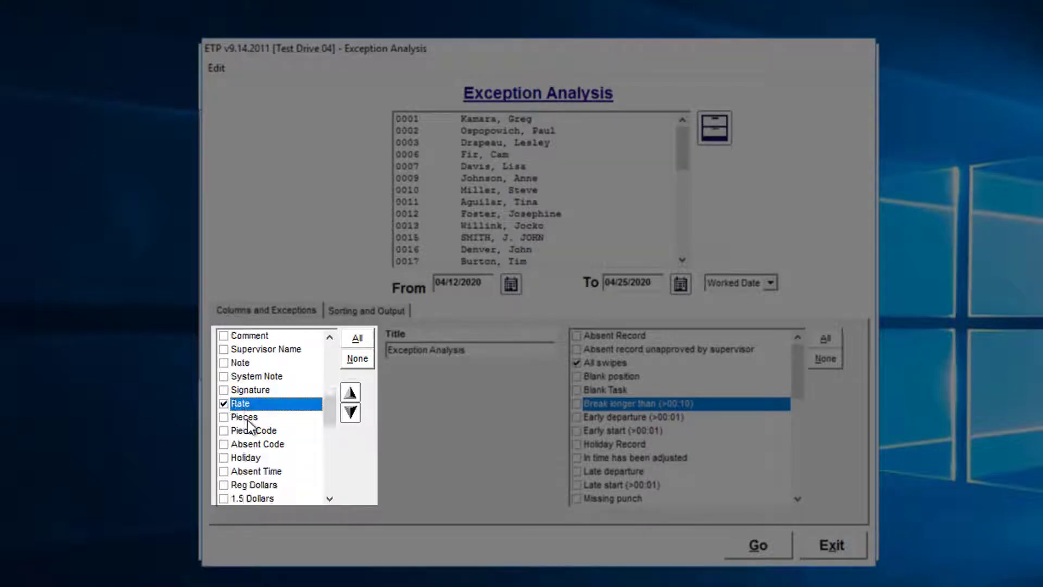
{"action": "left_click", "coordinate": [247, 421]}
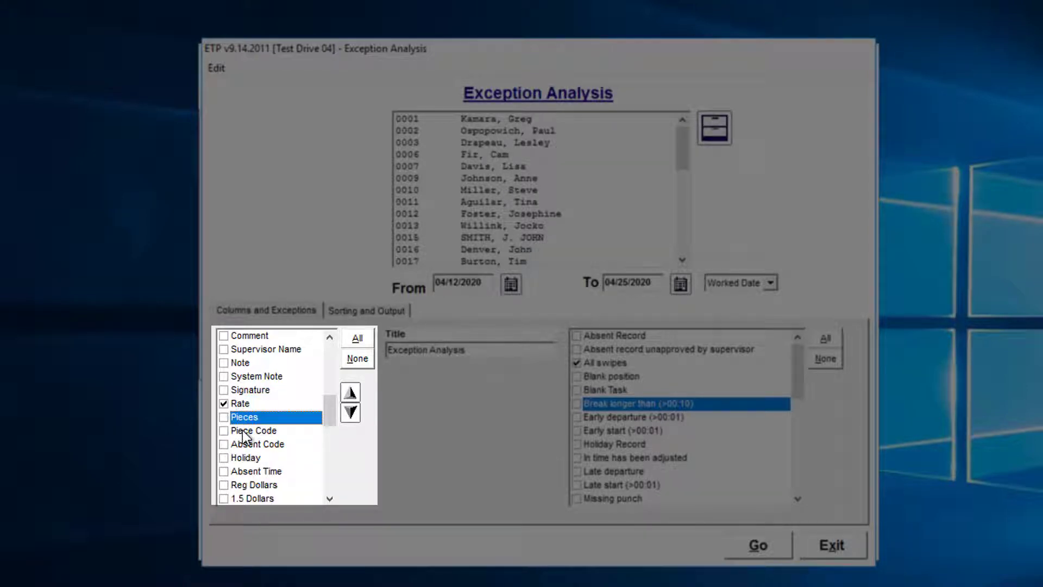
{"action": "left_click", "coordinate": [244, 431]}
{"action": "scroll", "coordinate": [292, 435], "scroll_direction": "down", "scroll_amount": 1}
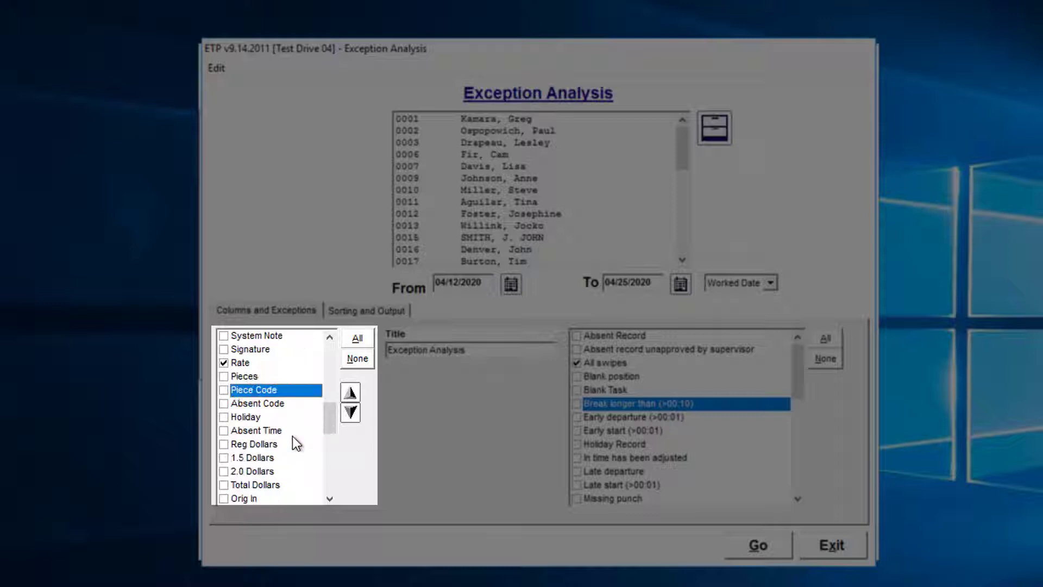
{"action": "left_click", "coordinate": [268, 409]}
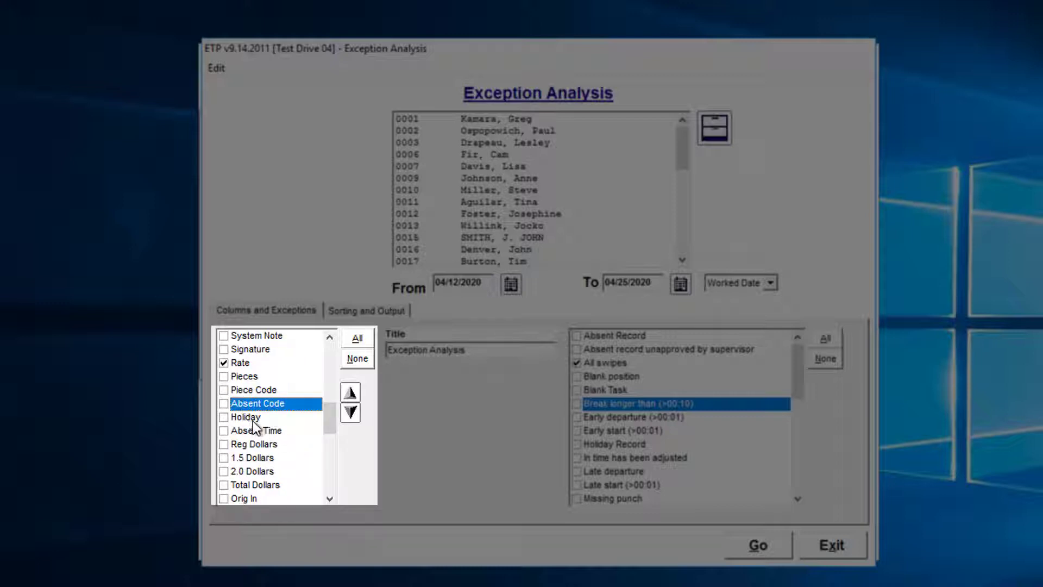
{"action": "left_click", "coordinate": [253, 419]}
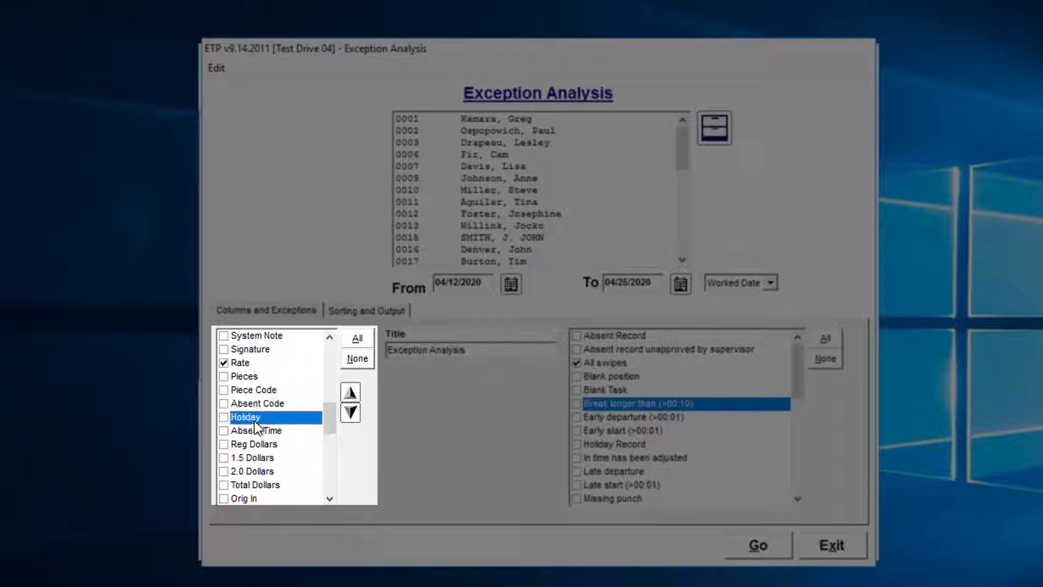
{"action": "left_click", "coordinate": [291, 430]}
{"action": "left_click", "coordinate": [279, 441]}
{"action": "scroll", "coordinate": [279, 442], "scroll_direction": "down", "scroll_amount": 1}
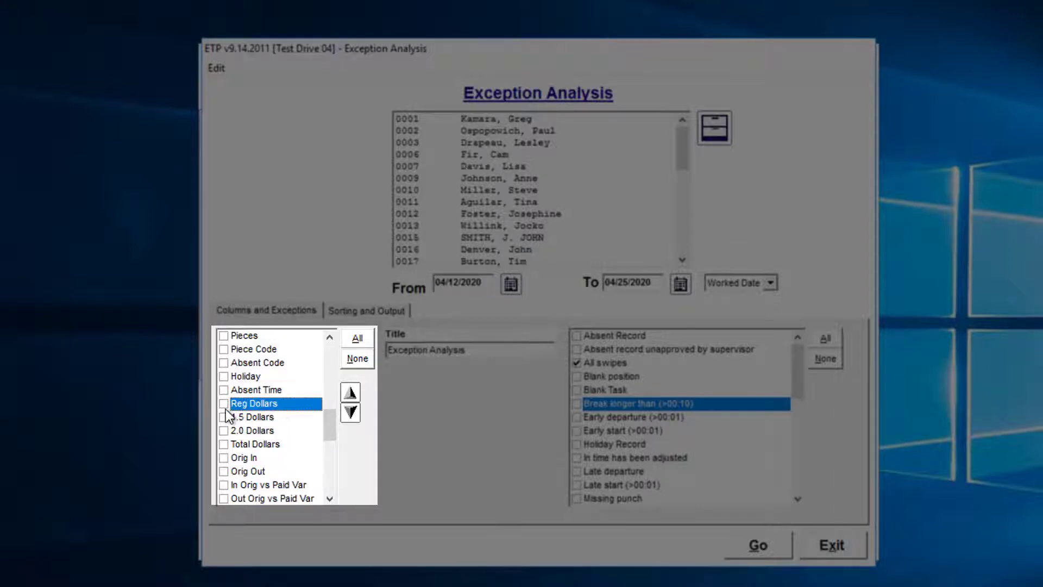
{"action": "left_click", "coordinate": [241, 420]}
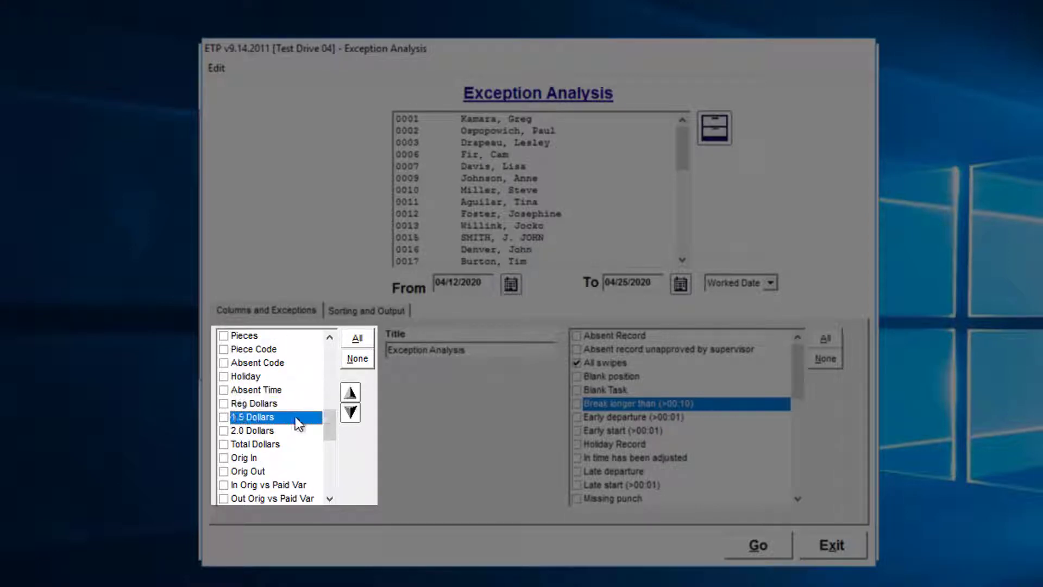
{"action": "scroll", "coordinate": [266, 425], "scroll_direction": "down", "scroll_amount": 1}
{"action": "left_click", "coordinate": [249, 405]}
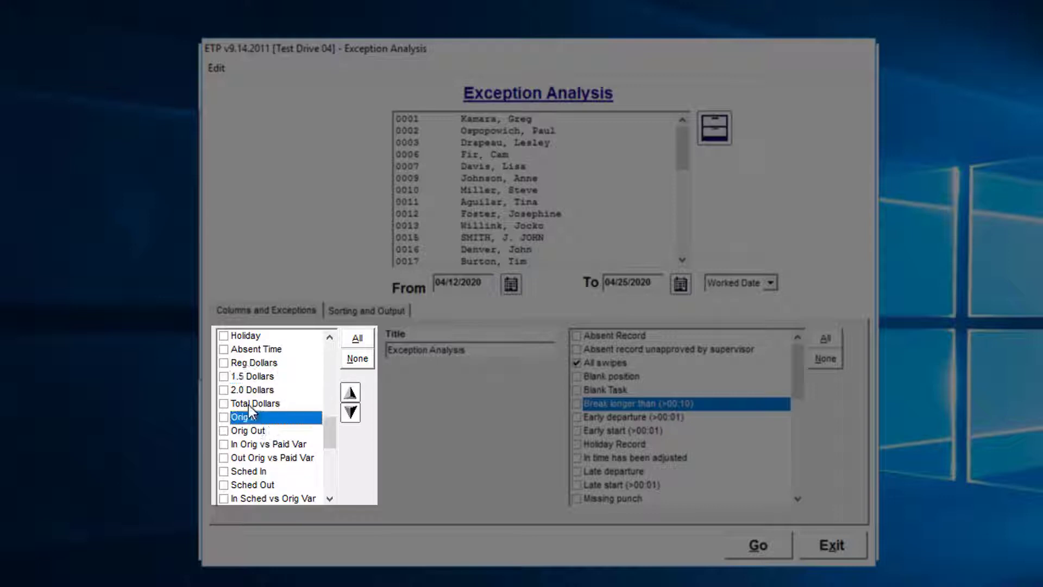
{"action": "left_click", "coordinate": [223, 403]}
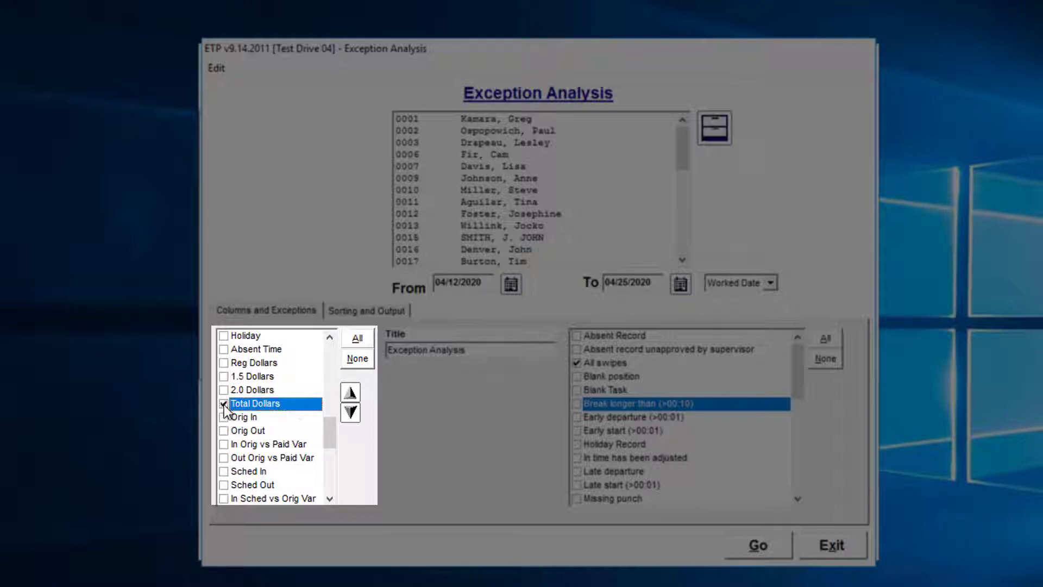
Look through the remaining report columns from Orig In to Out Scan IP, including the schedule, approval and scan columns
{"action": "left_click", "coordinate": [251, 418]}
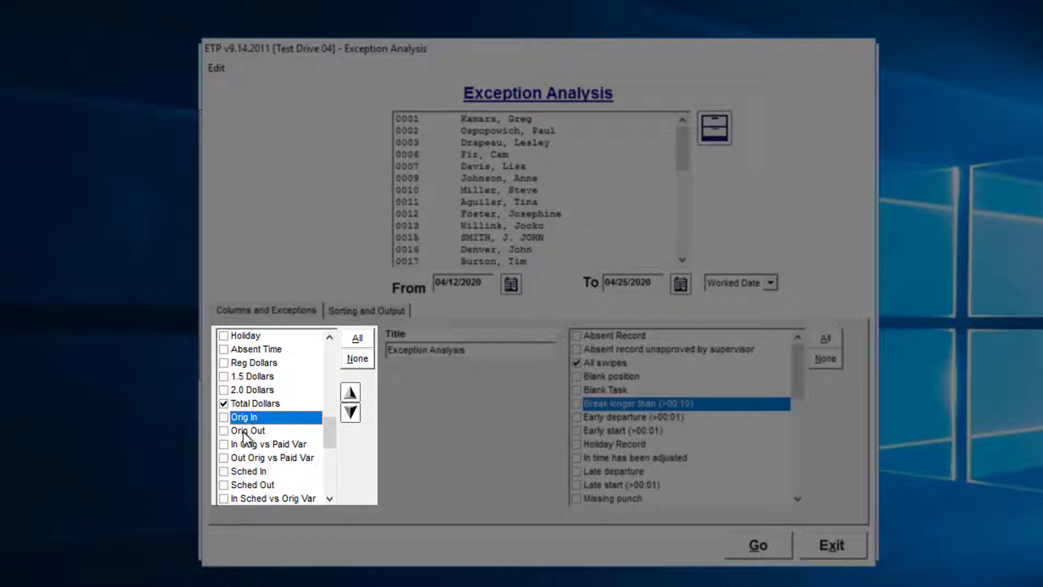
{"action": "left_click", "coordinate": [243, 432]}
{"action": "scroll", "coordinate": [239, 431], "scroll_direction": "down", "scroll_amount": 3}
{"action": "left_click", "coordinate": [250, 443]}
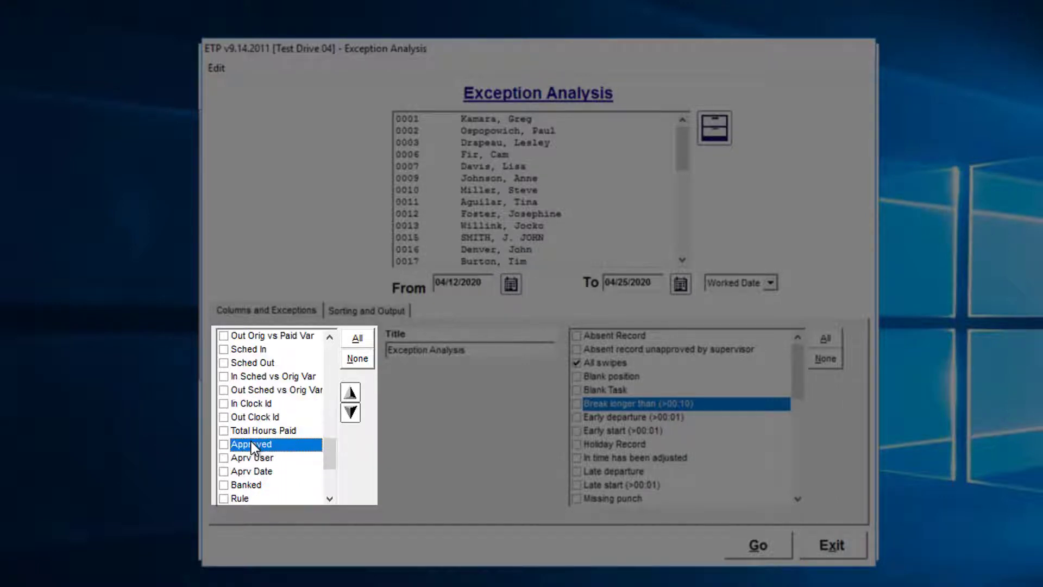
{"action": "scroll", "coordinate": [251, 429], "scroll_direction": "down", "scroll_amount": 1}
{"action": "scroll", "coordinate": [260, 410], "scroll_direction": "down", "scroll_amount": 1}
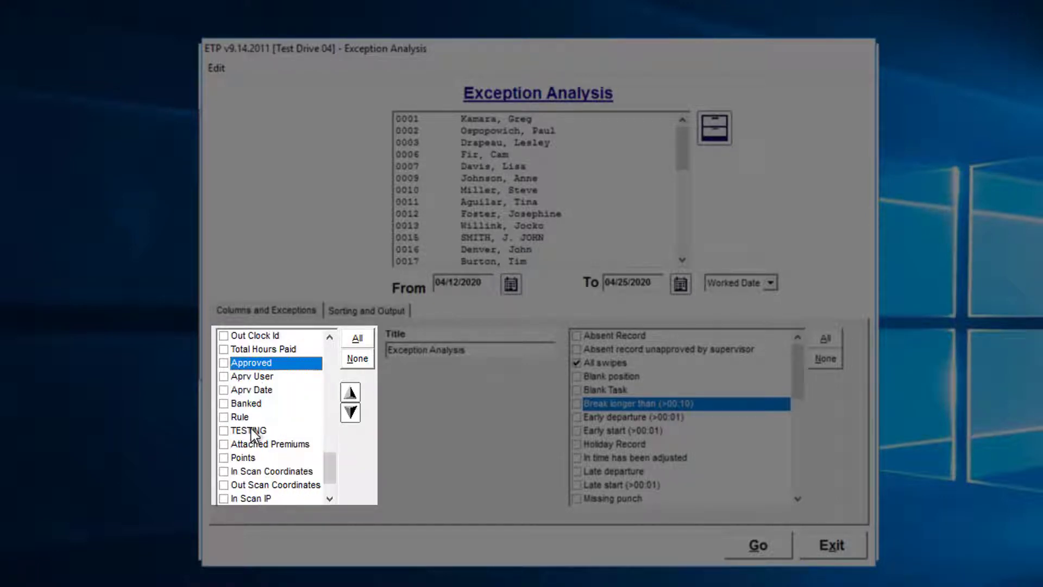
{"action": "scroll", "coordinate": [260, 410], "scroll_direction": "down", "scroll_amount": 1}
{"action": "left_click", "coordinate": [261, 434]}
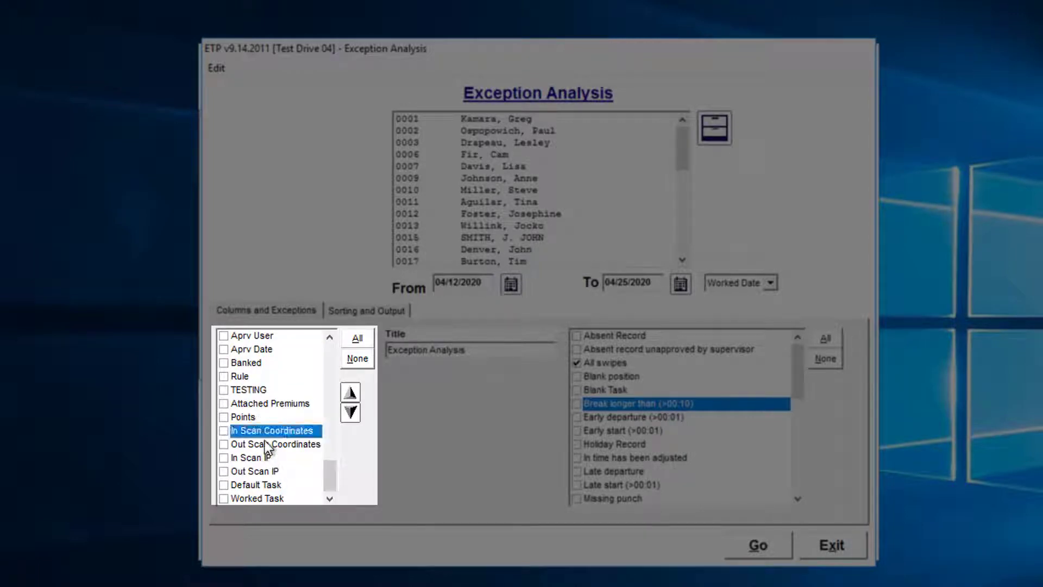
{"action": "left_click", "coordinate": [269, 446]}
{"action": "left_click", "coordinate": [261, 457]}
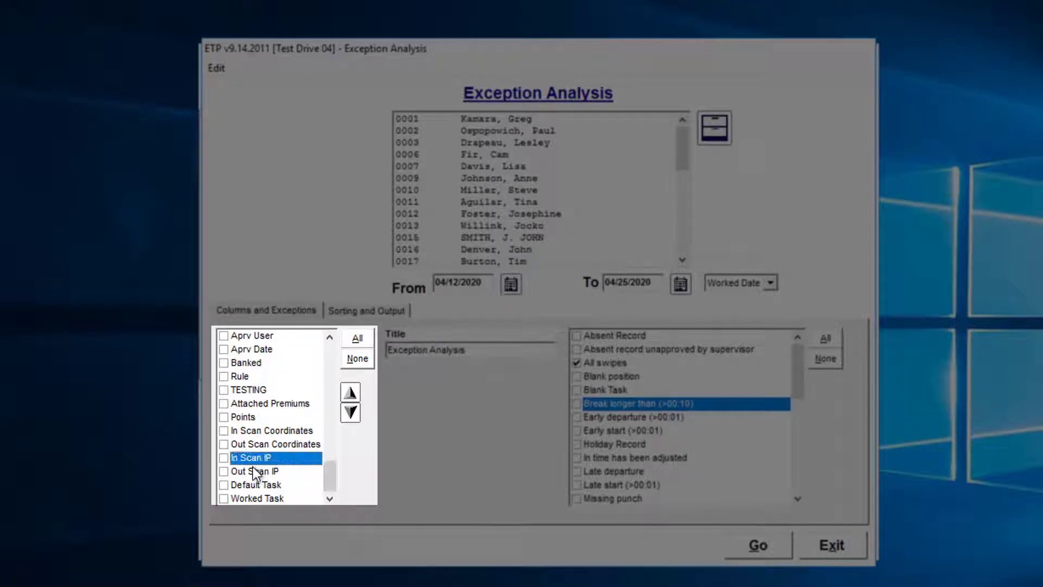
{"action": "left_click", "coordinate": [256, 471]}
Review the included columns from Total Dollars and Rate back up to Emp Code at the start of the column list
{"action": "scroll", "coordinate": [242, 490], "scroll_direction": "up", "scroll_amount": 1}
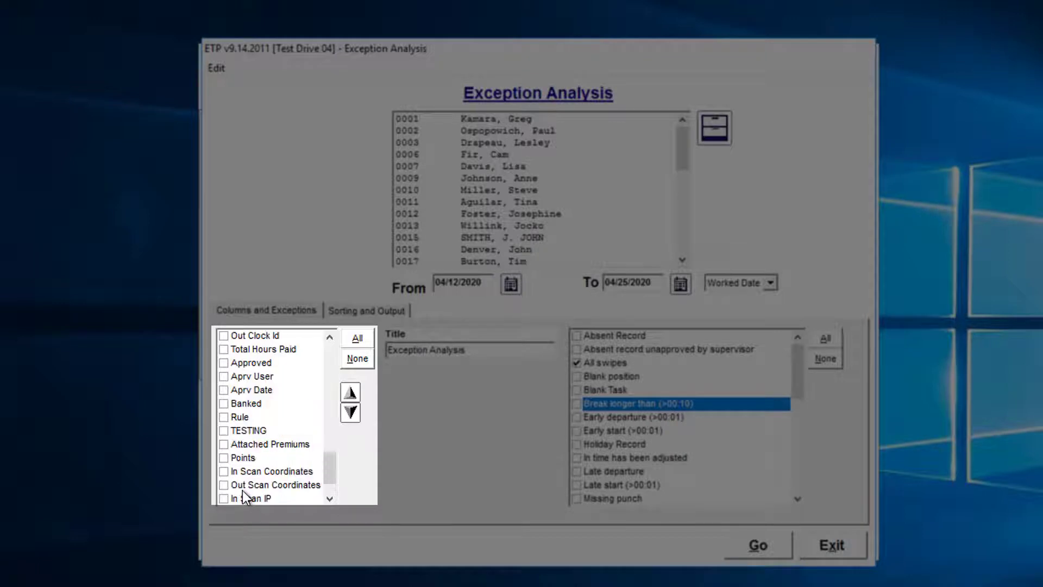
{"action": "scroll", "coordinate": [242, 490], "scroll_direction": "up", "scroll_amount": 4}
{"action": "scroll", "coordinate": [244, 482], "scroll_direction": "up", "scroll_amount": 1}
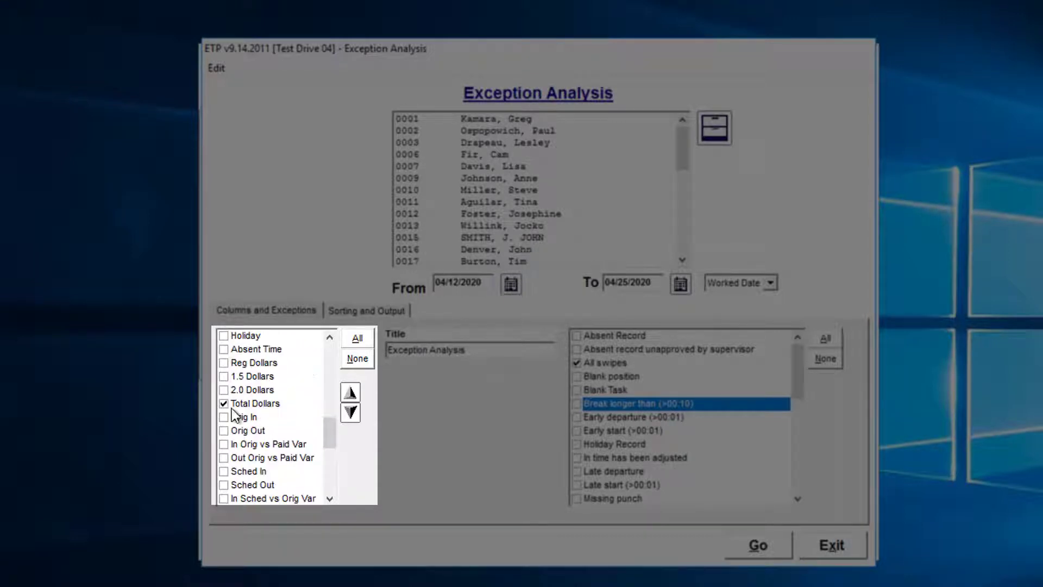
{"action": "left_click", "coordinate": [249, 405]}
{"action": "scroll", "coordinate": [271, 408], "scroll_direction": "up", "scroll_amount": 3}
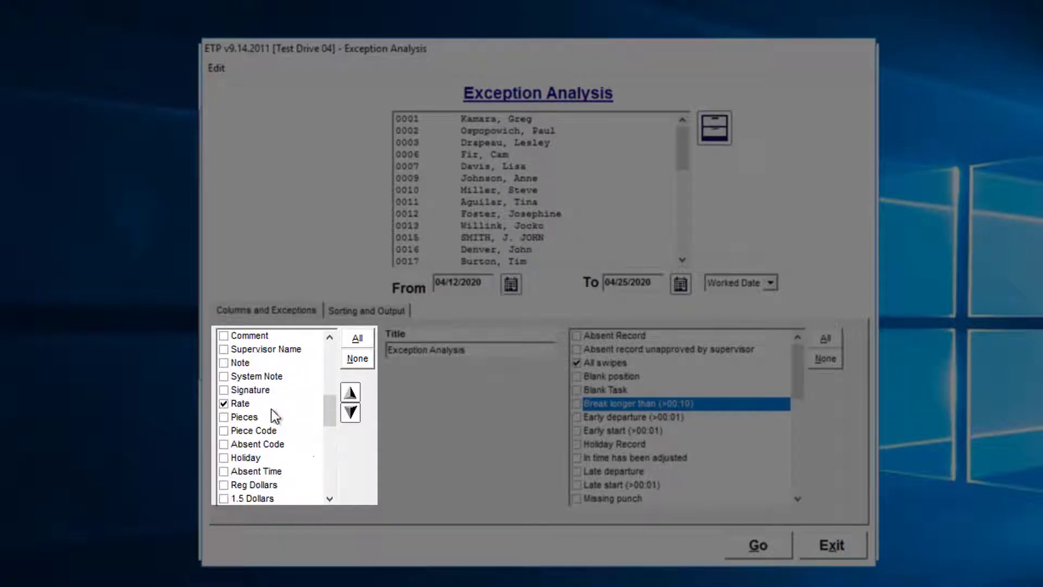
{"action": "left_click", "coordinate": [242, 403]}
{"action": "scroll", "coordinate": [249, 404], "scroll_direction": "up", "scroll_amount": 4}
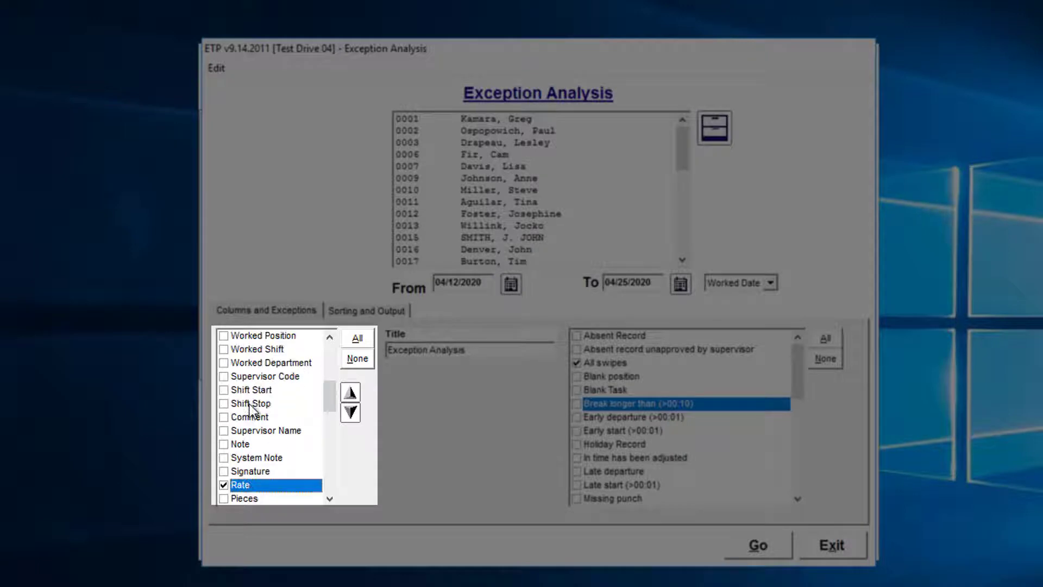
{"action": "left_click", "coordinate": [246, 390]}
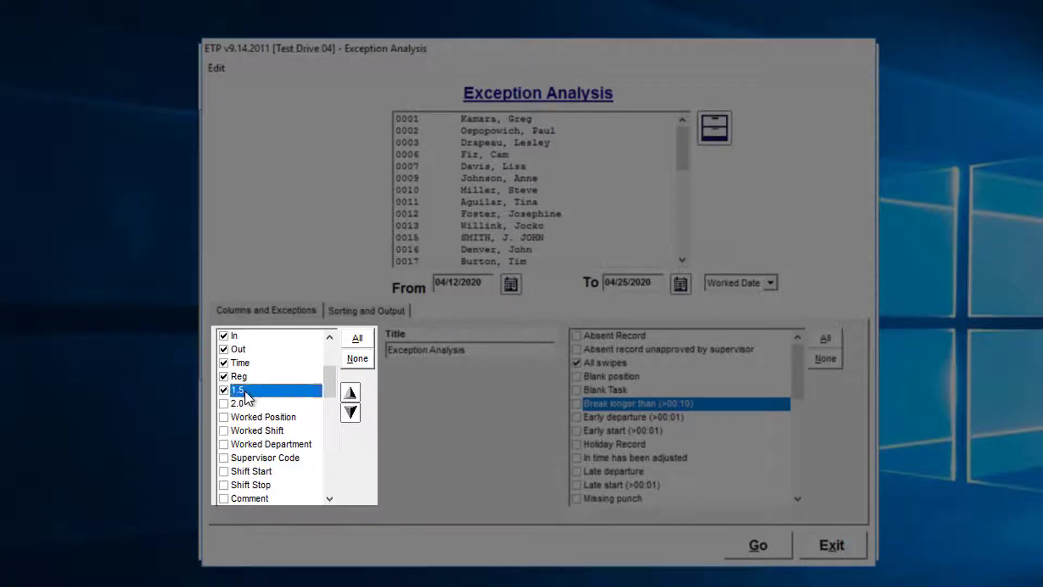
{"action": "scroll", "coordinate": [245, 391], "scroll_direction": "up", "scroll_amount": 2}
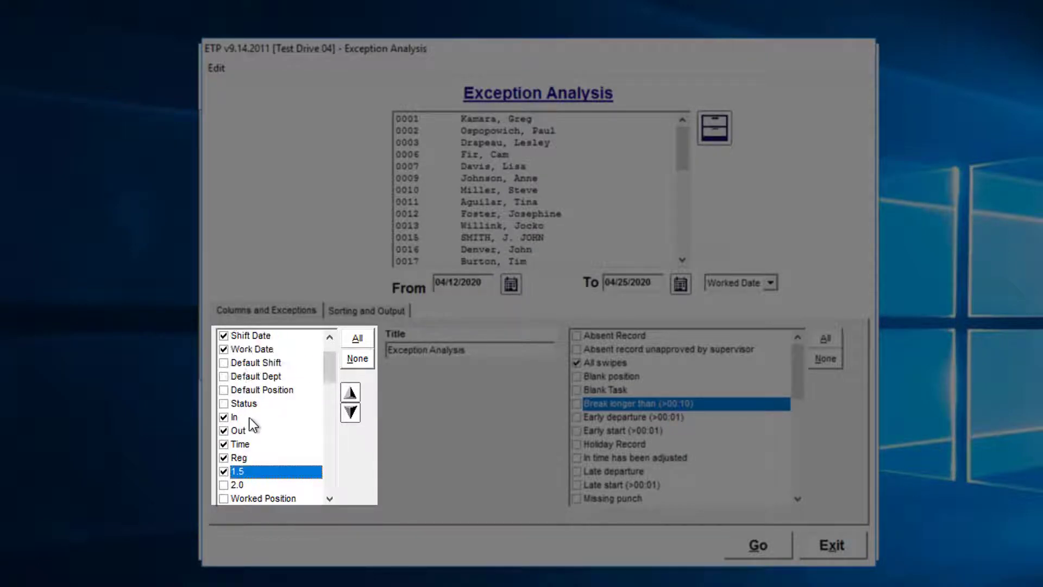
{"action": "left_click", "coordinate": [247, 419]}
{"action": "left_click", "coordinate": [243, 429]}
{"action": "scroll", "coordinate": [243, 419], "scroll_direction": "up", "scroll_amount": 1}
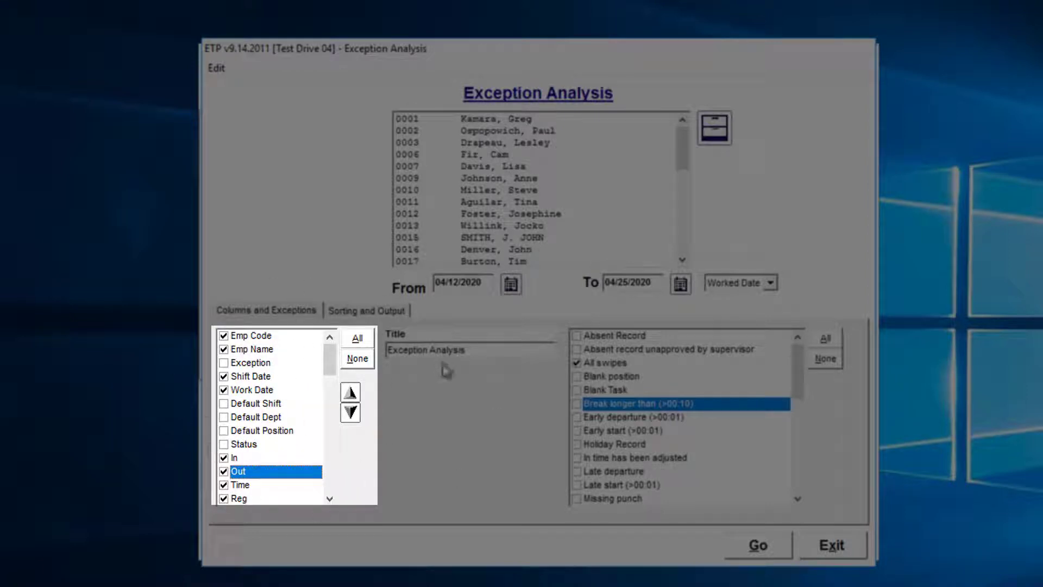
Look through the exceptions available for the report, starting from All swipes
{"action": "left_click", "coordinate": [605, 362]}
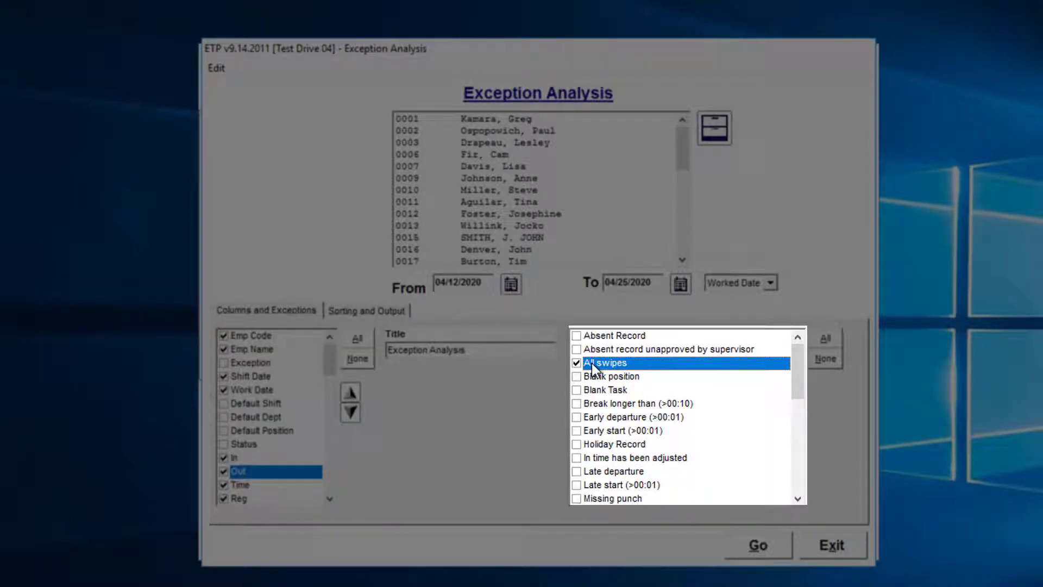
{"action": "scroll", "coordinate": [634, 367], "scroll_direction": "down", "scroll_amount": 4}
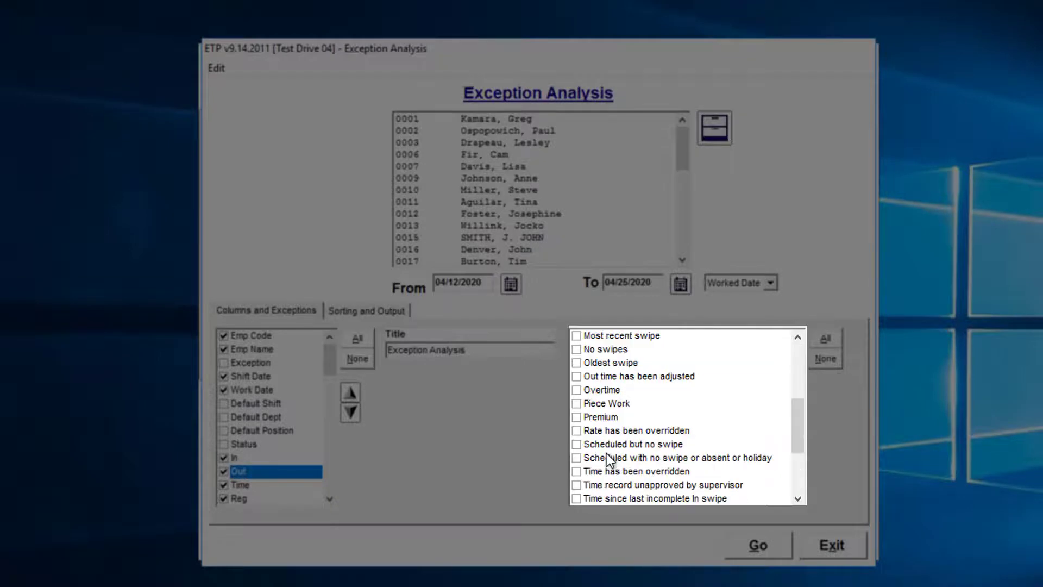
{"action": "scroll", "coordinate": [625, 375], "scroll_direction": "up", "scroll_amount": 4}
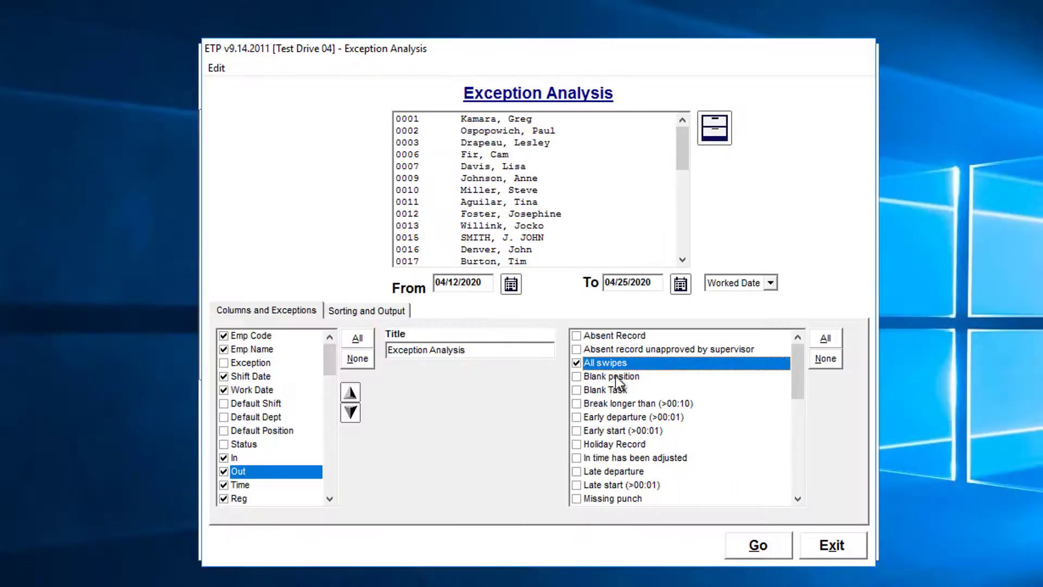
Open the sorting and output settings and look through the existing sort orders, keeping Emp Code selected
{"action": "left_click", "coordinate": [341, 310]}
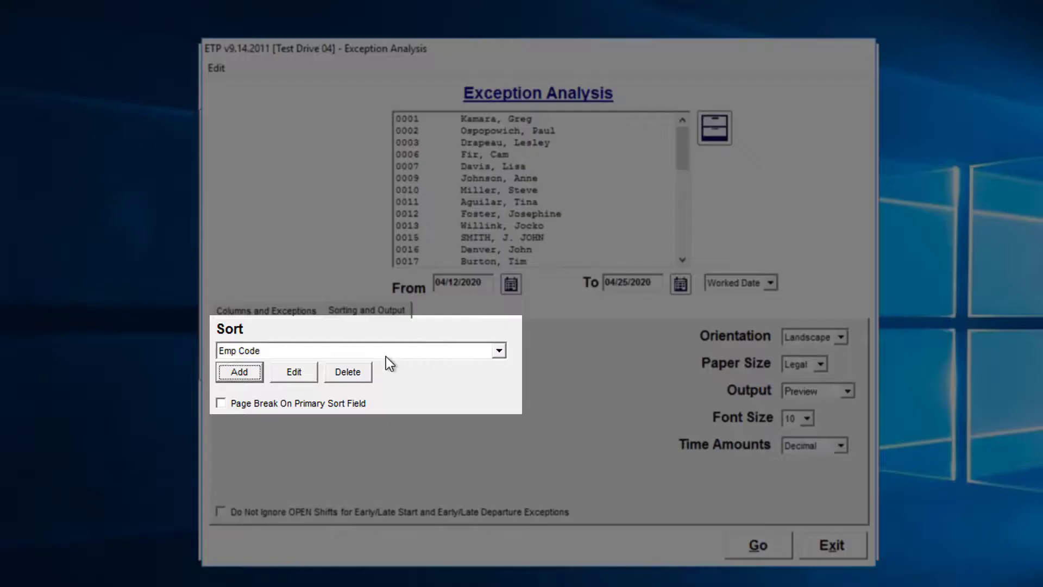
{"action": "left_click", "coordinate": [386, 354]}
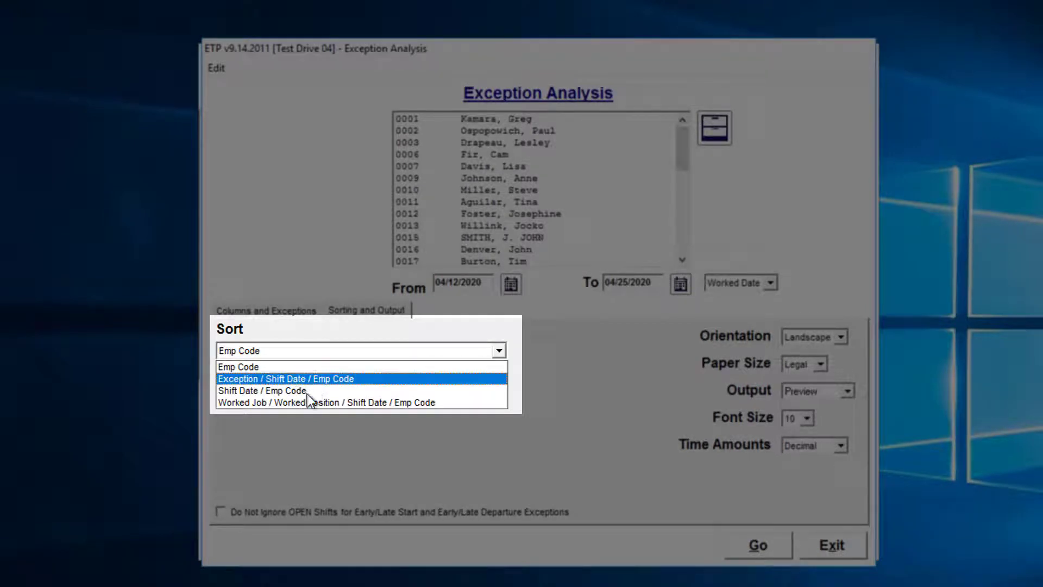
{"action": "left_click", "coordinate": [298, 368]}
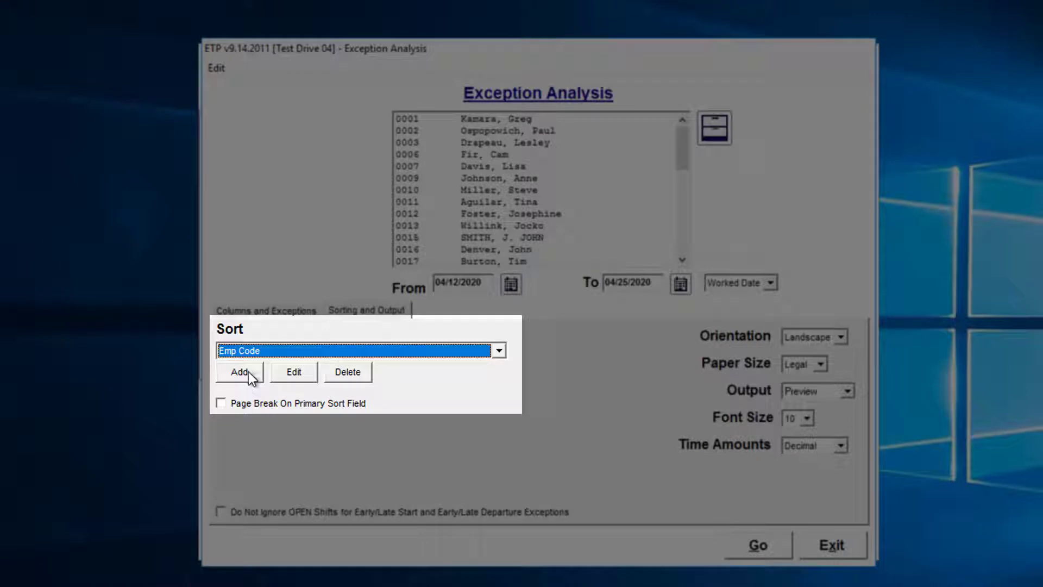
{"action": "left_click", "coordinate": [340, 353]}
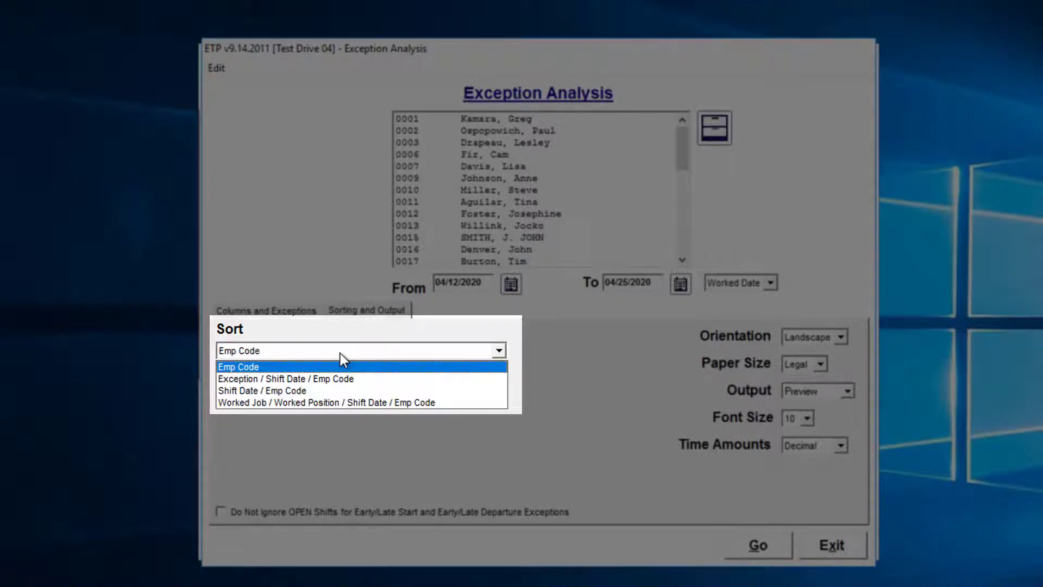
{"action": "left_click", "coordinate": [239, 367]}
Start a new sort order, include Worked Department and move it to the first position in the field list
{"action": "left_click", "coordinate": [237, 377]}
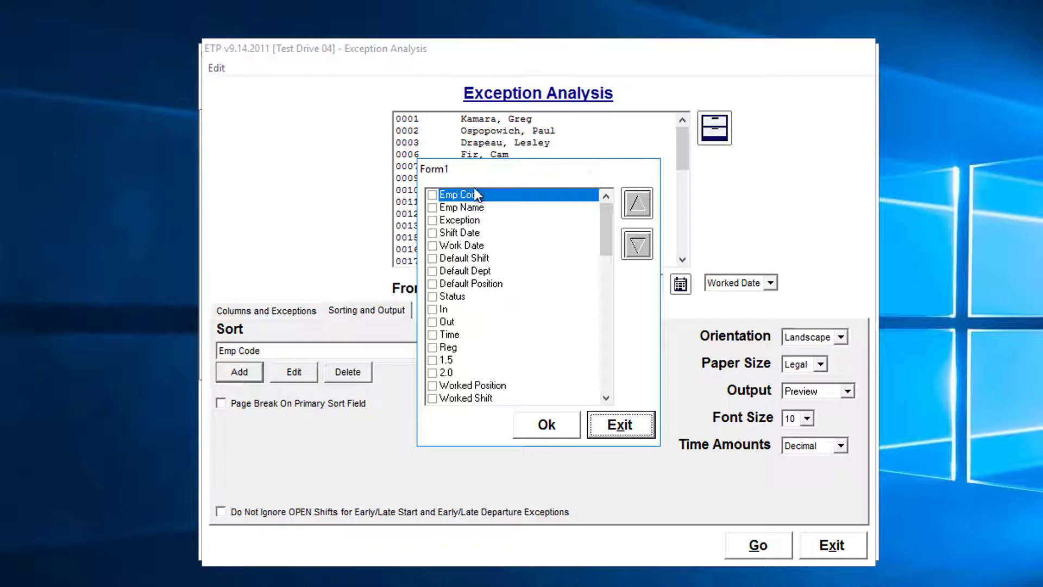
{"action": "left_click", "coordinate": [449, 283]}
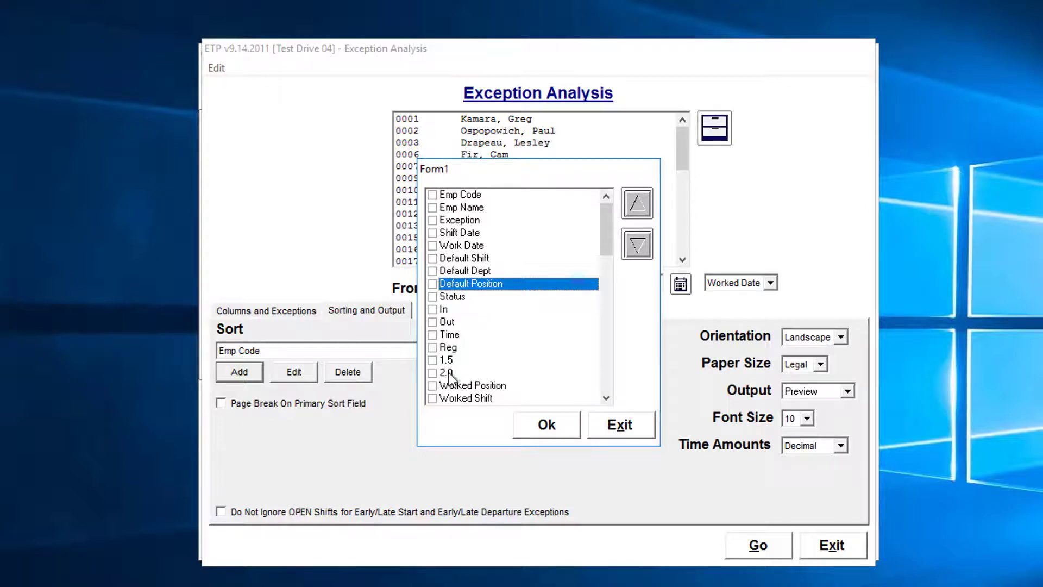
{"action": "scroll", "coordinate": [435, 266], "scroll_direction": "down", "scroll_amount": 4}
{"action": "left_click", "coordinate": [433, 260]}
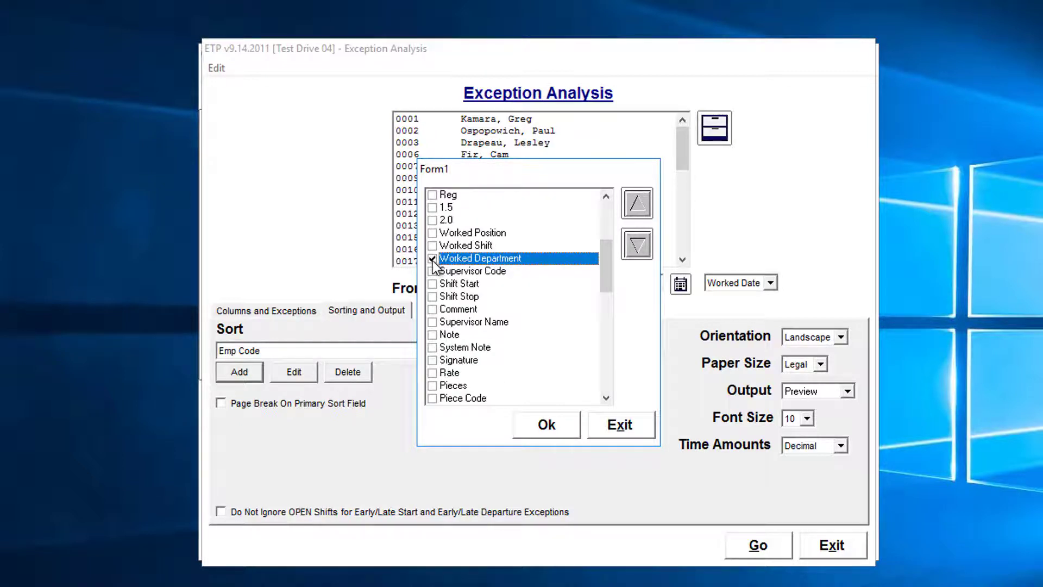
{"action": "left_click", "coordinate": [637, 204]}
{"action": "left_click", "coordinate": [636, 204]}
{"action": "left_click", "coordinate": [636, 204]}
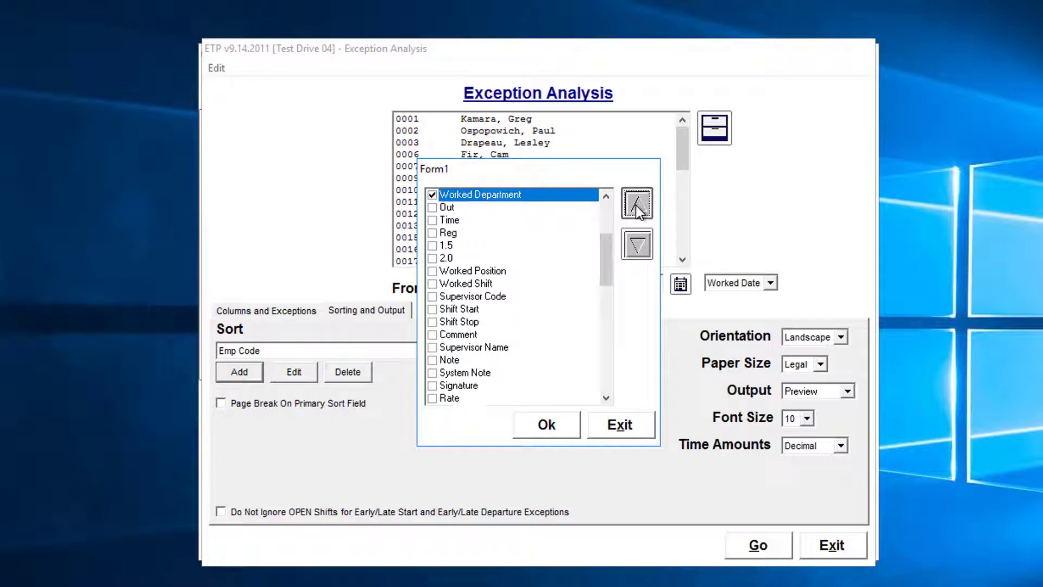
{"action": "left_click", "coordinate": [637, 204]}
{"action": "left_click", "coordinate": [635, 205]}
{"action": "left_click", "coordinate": [635, 205]}
{"action": "left_click", "coordinate": [635, 204]}
{"action": "left_click", "coordinate": [636, 204]}
{"action": "left_click", "coordinate": [635, 205]}
{"action": "left_click", "coordinate": [636, 205]}
{"action": "left_click", "coordinate": [635, 205]}
{"action": "left_click", "coordinate": [636, 204]}
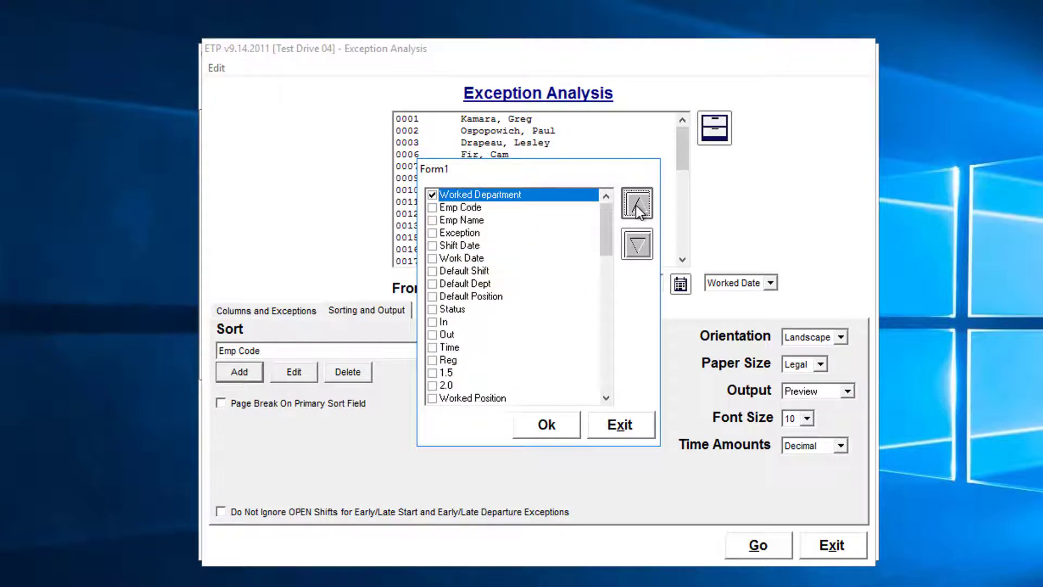
Include Emp Name in the new sort order, save it, and keep Emp Code as the report's sort
{"action": "left_click", "coordinate": [432, 220]}
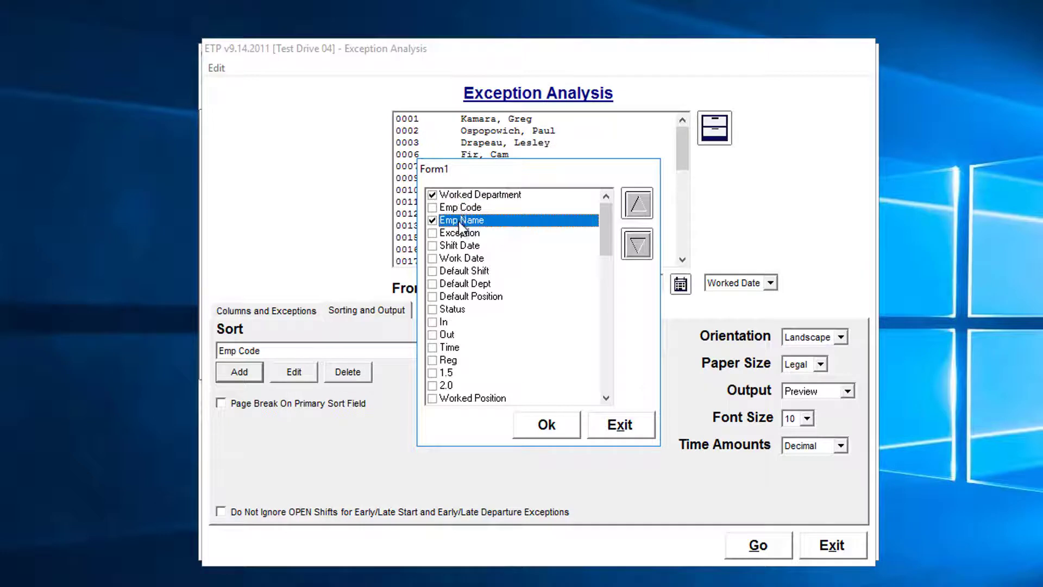
{"action": "left_click", "coordinate": [545, 427]}
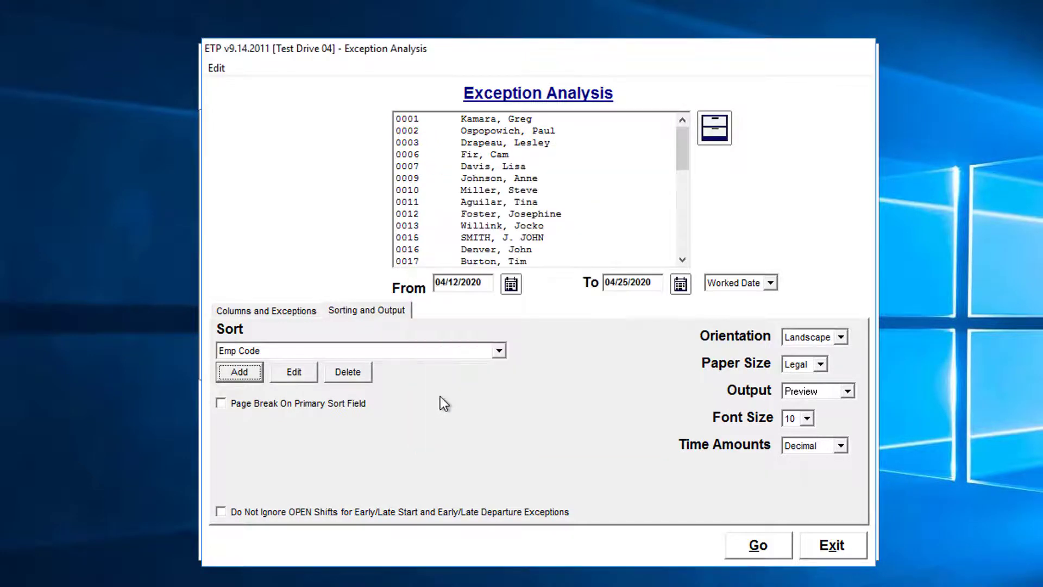
{"action": "left_click", "coordinate": [372, 352]}
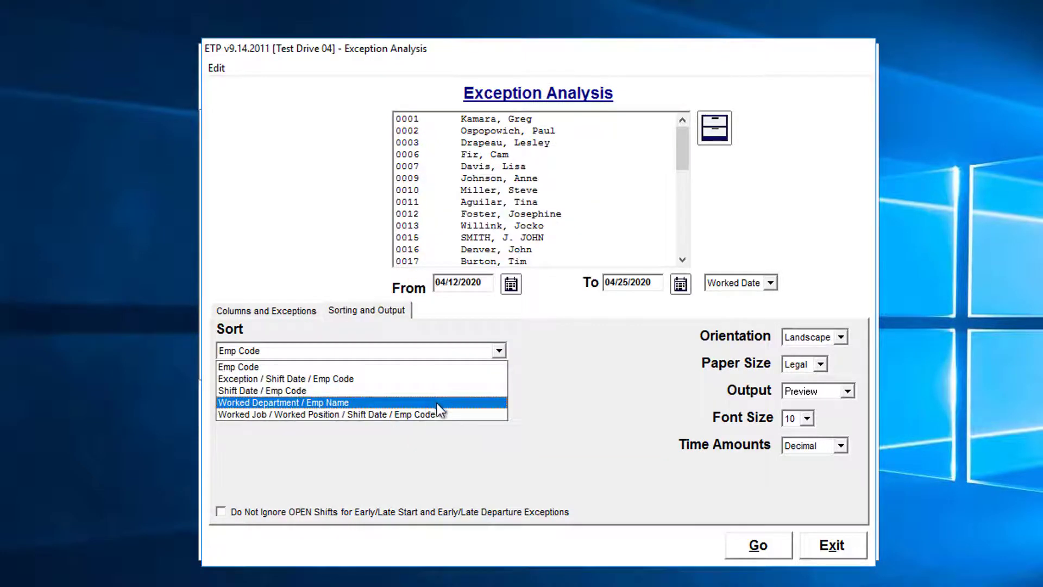
{"action": "left_click", "coordinate": [228, 369]}
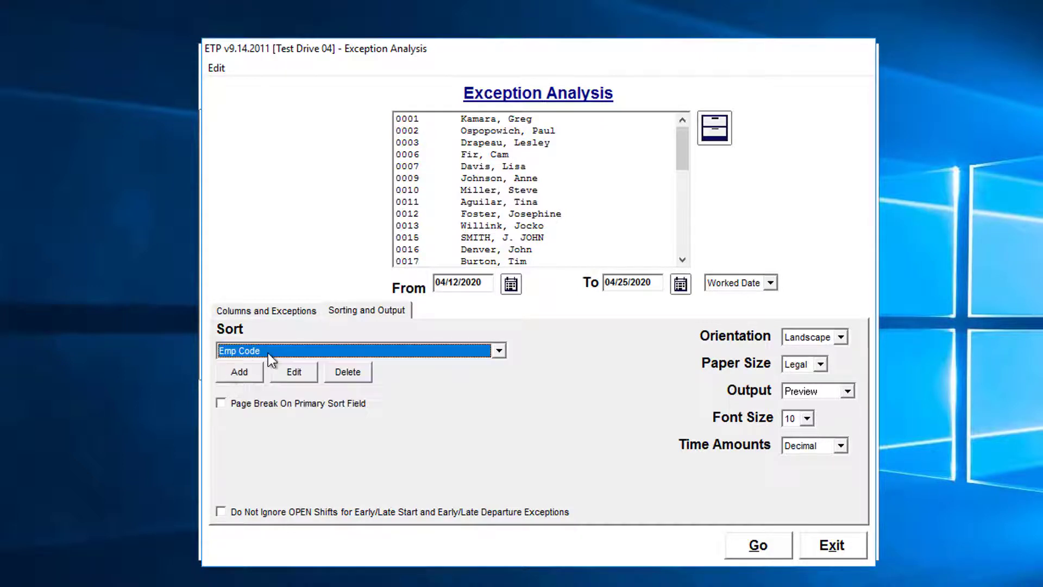
Enable a page break on the primary sort field and review the sort orders, leaving Emp Code selected
{"action": "left_click", "coordinate": [226, 403]}
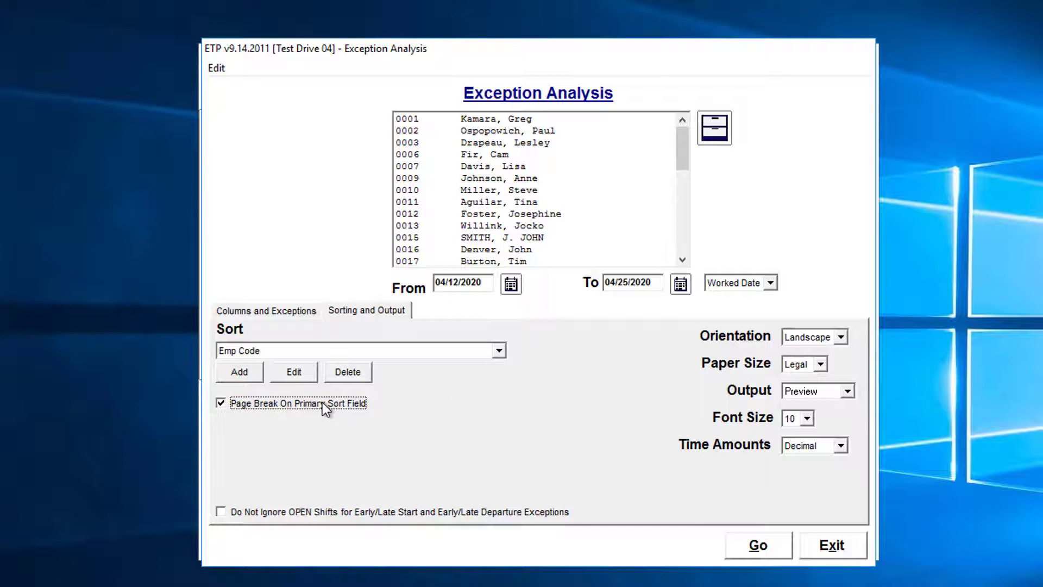
{"action": "left_click", "coordinate": [254, 353]}
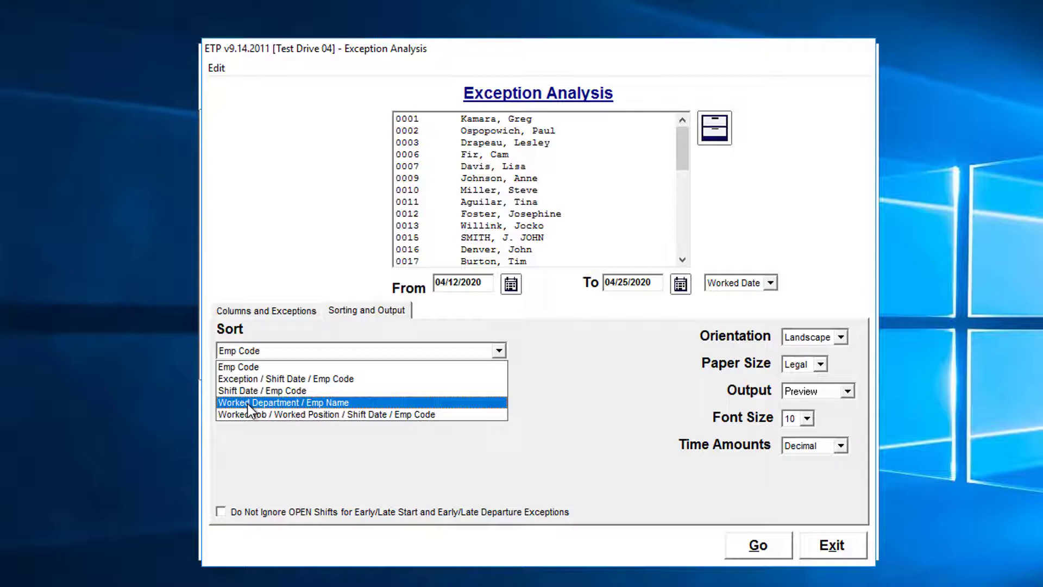
{"action": "left_click", "coordinate": [298, 455]}
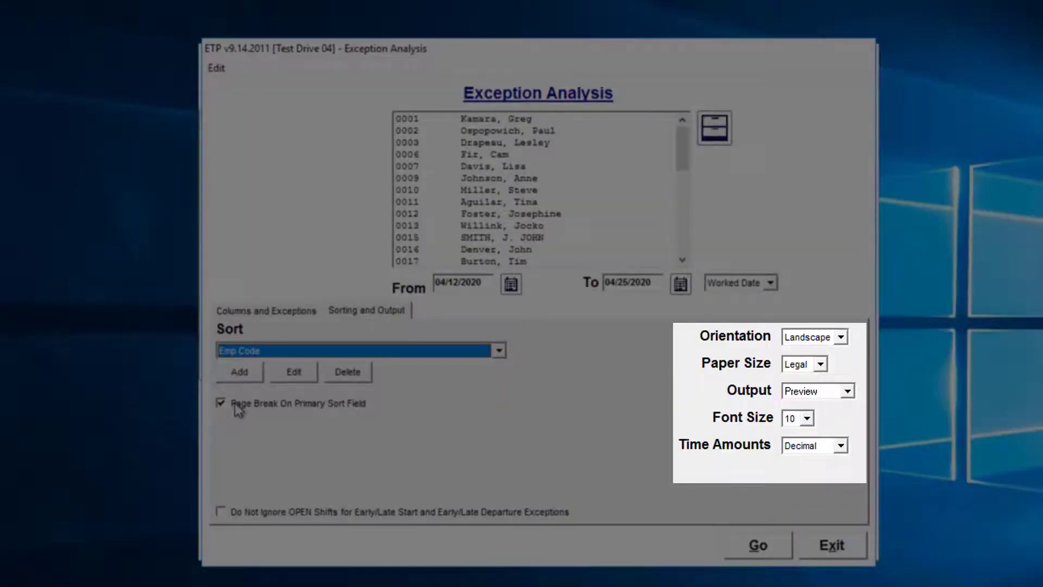
Review the orientation, paper size and output choices, keeping Landscape, Legal and Preview for the report
{"action": "left_click", "coordinate": [840, 337]}
{"action": "left_click", "coordinate": [840, 337]}
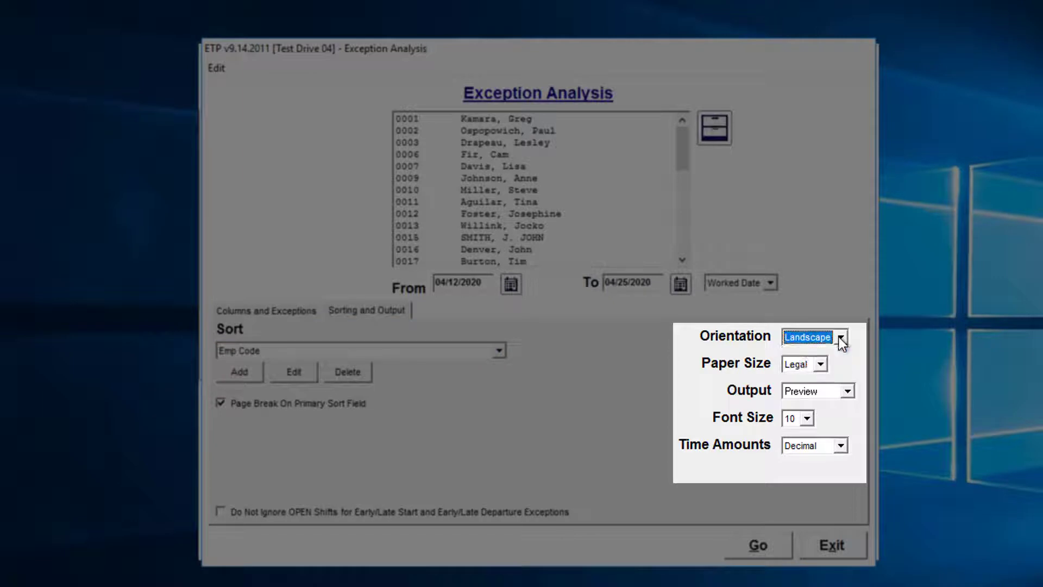
{"action": "left_click", "coordinate": [819, 363]}
{"action": "left_click", "coordinate": [813, 366]}
{"action": "left_click", "coordinate": [832, 392]}
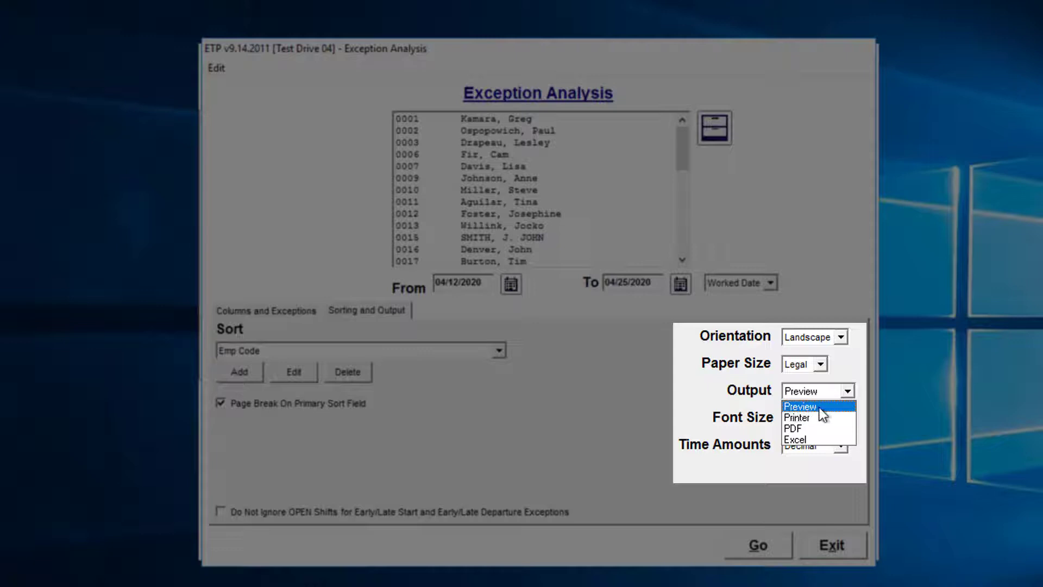
{"action": "left_click", "coordinate": [815, 407]}
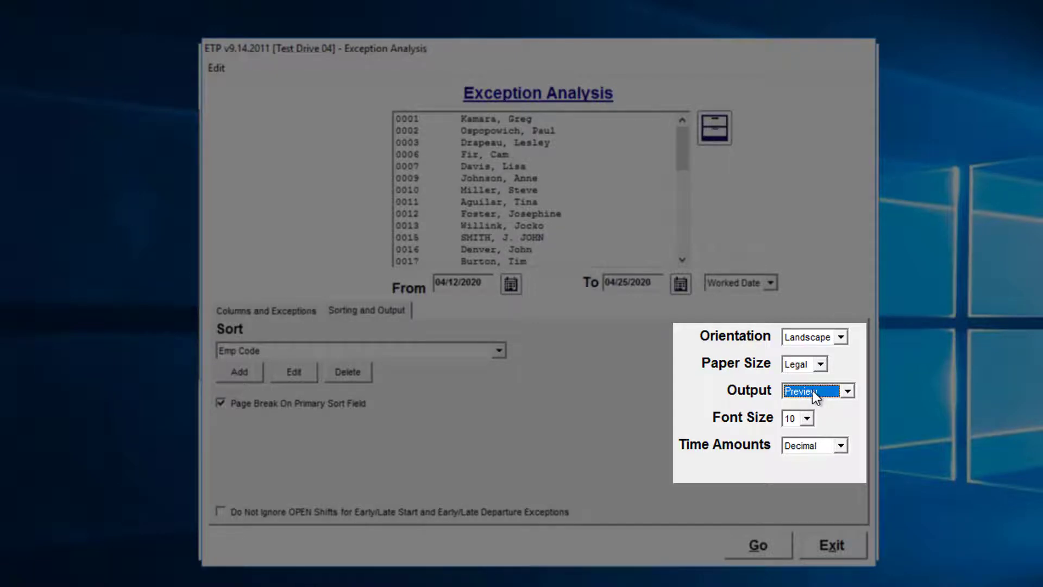
{"action": "left_click", "coordinate": [813, 392]}
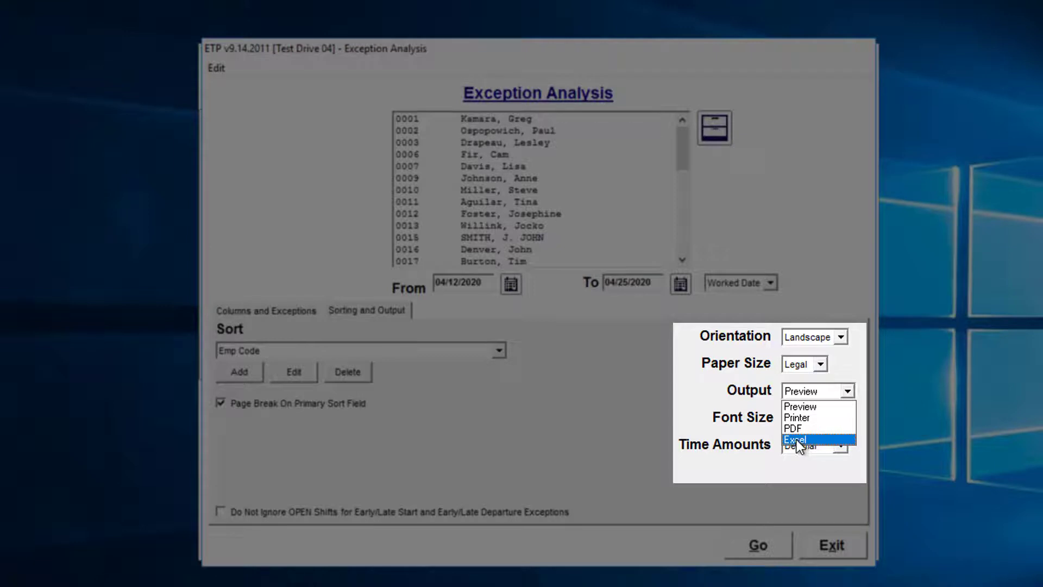
{"action": "left_click", "coordinate": [813, 393]}
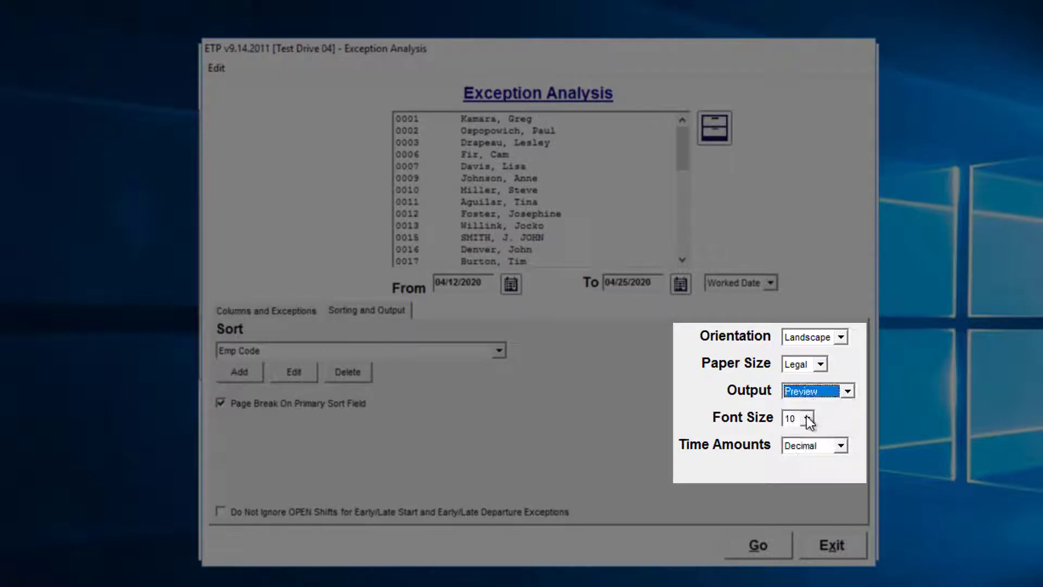
Check the font size and time amount choices, keeping font size 10 and Decimal time amounts
{"action": "left_click", "coordinate": [806, 415]}
{"action": "left_click", "coordinate": [806, 416]}
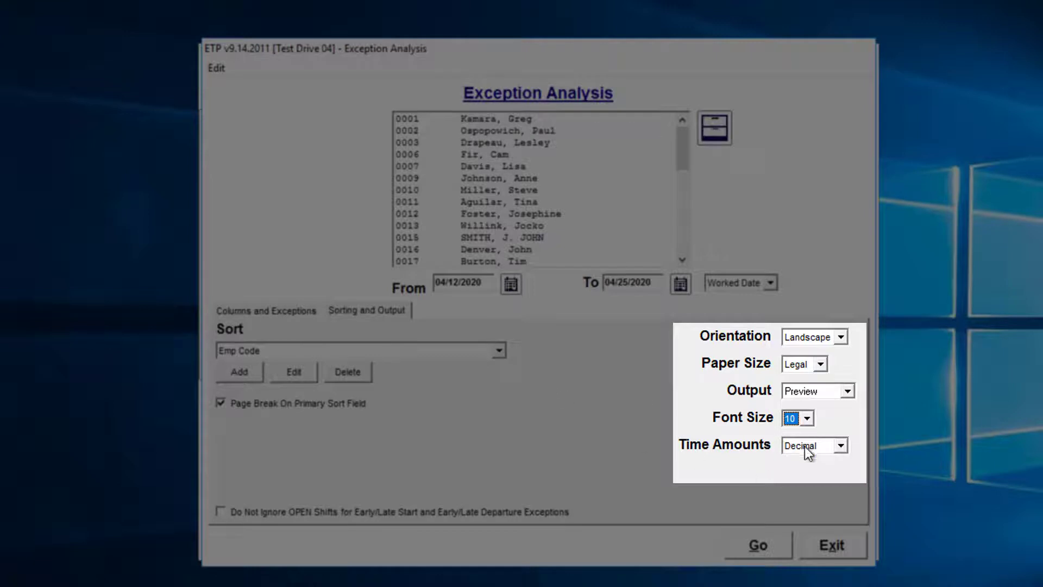
{"action": "left_click", "coordinate": [825, 451]}
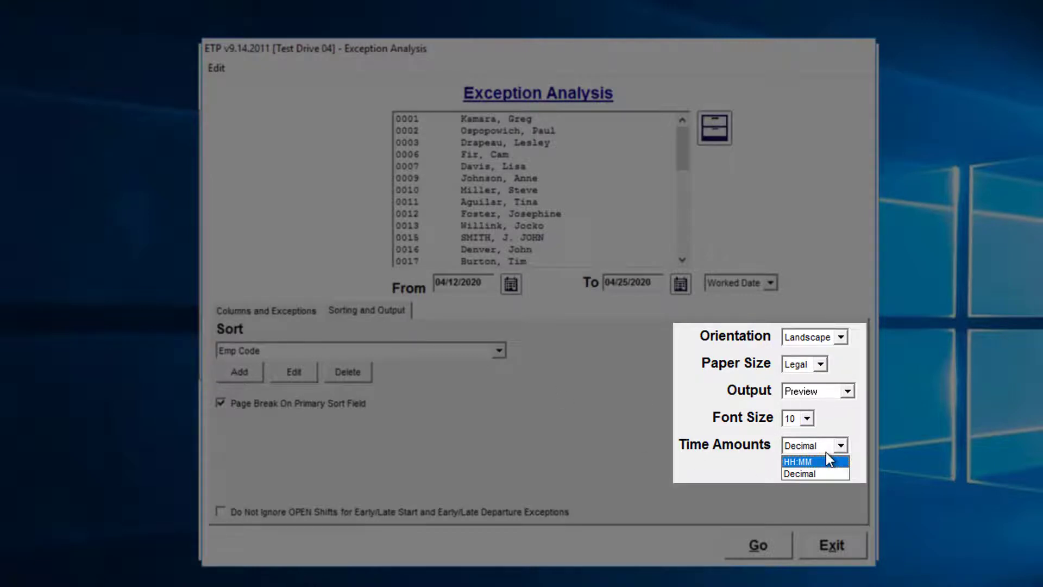
{"action": "left_click", "coordinate": [809, 475]}
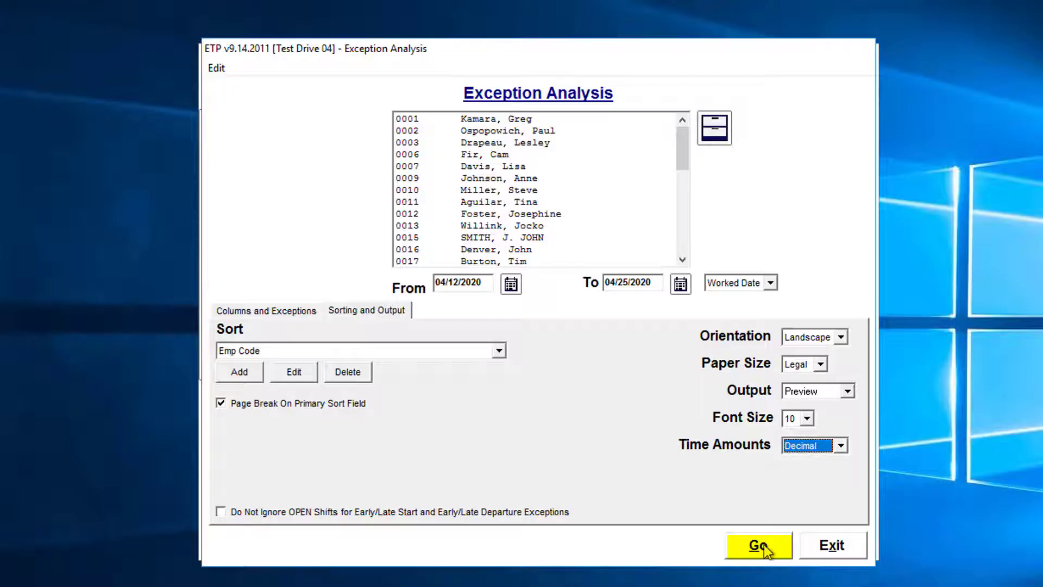
Generate the report preview, maximize its window and page forward through the employees' pages
{"action": "left_click", "coordinate": [763, 548]}
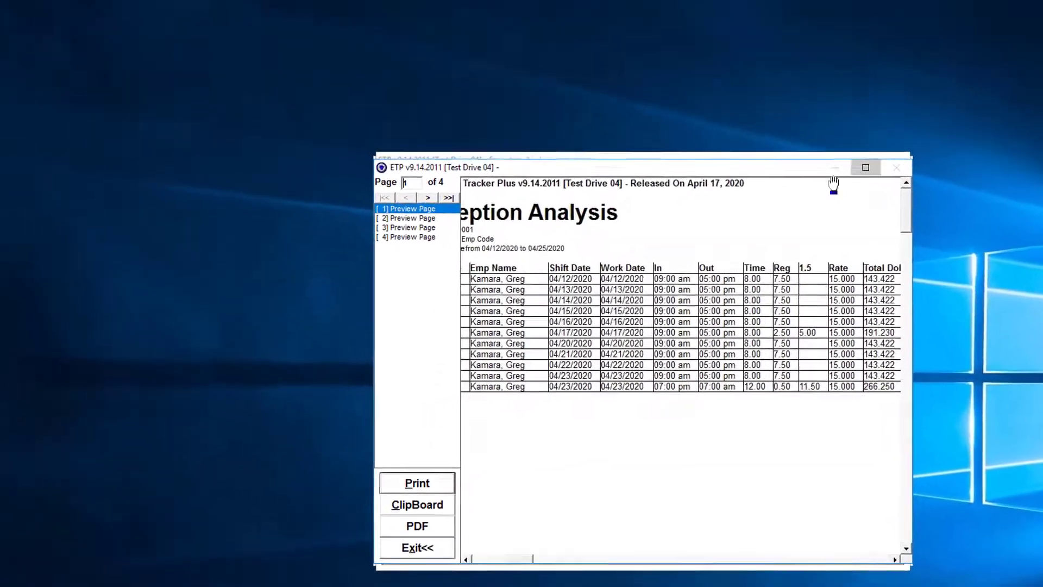
{"action": "left_click", "coordinate": [819, 59]}
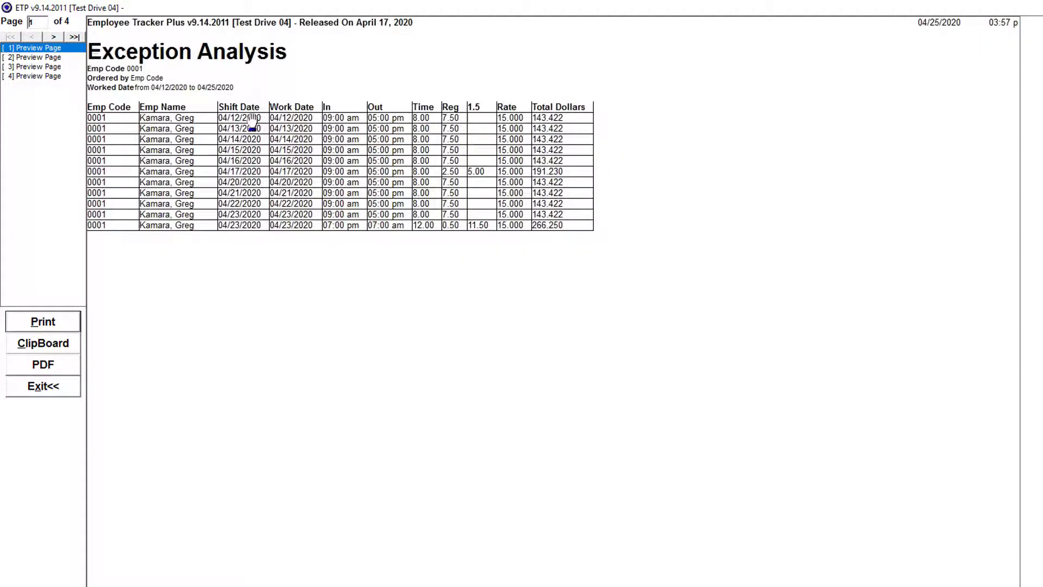
{"action": "left_click", "coordinate": [54, 37]}
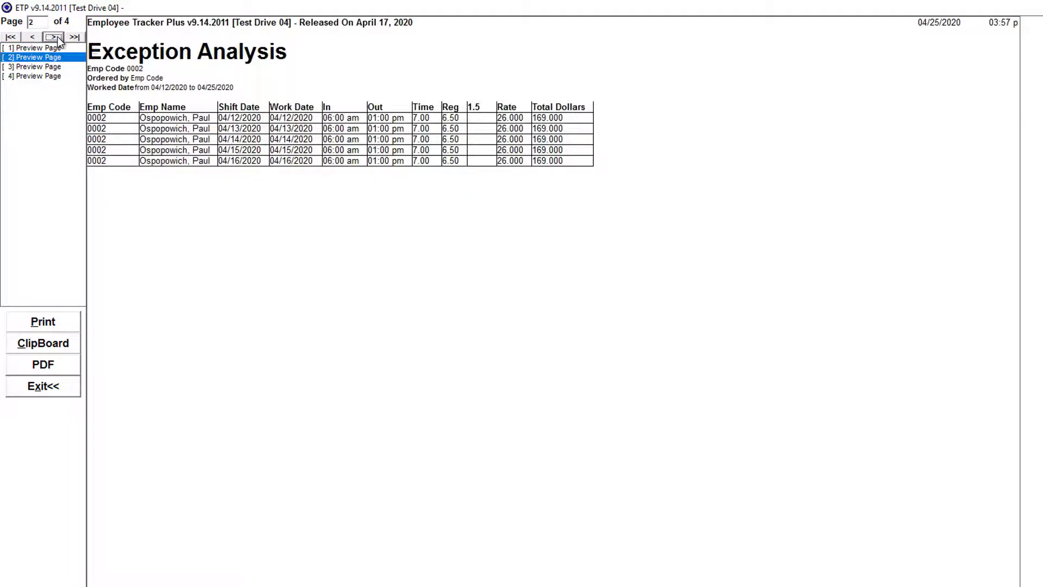
{"action": "left_click", "coordinate": [53, 37]}
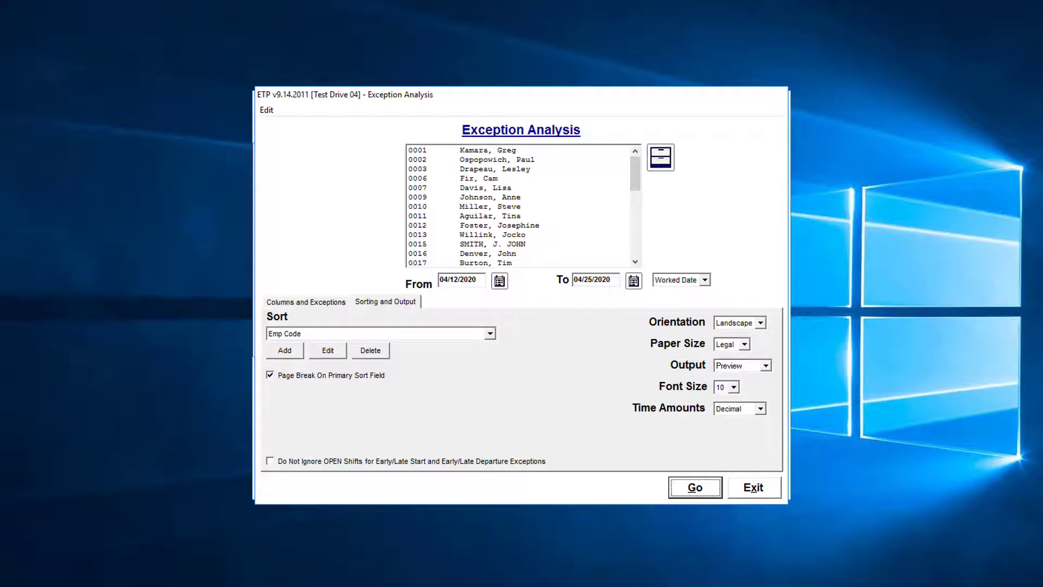
Keep time amounts as Decimal, change the output to Excel, generate the report and send it by e-mail as an attachment
{"action": "left_click", "coordinate": [753, 409]}
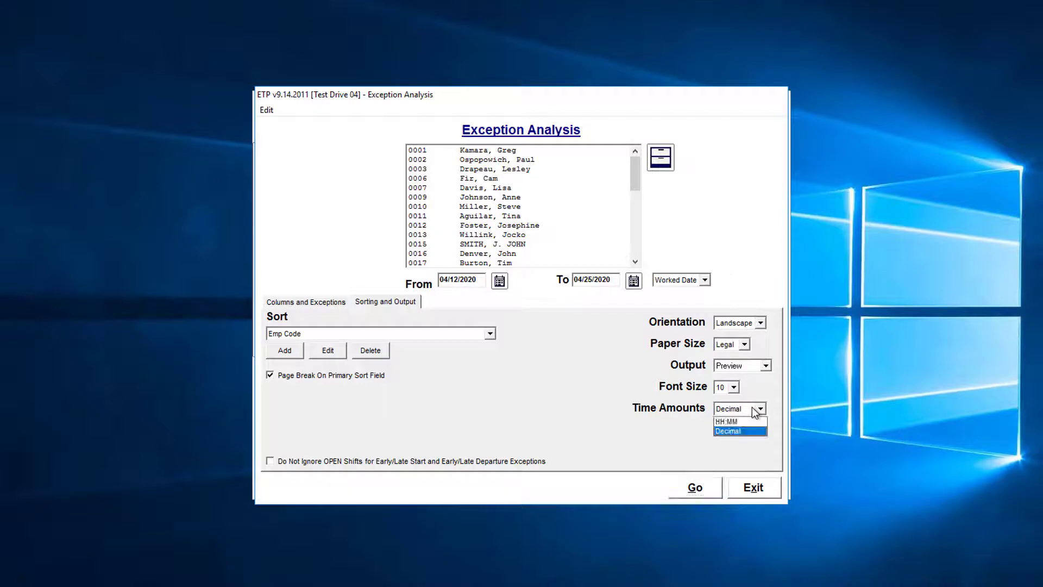
{"action": "left_click", "coordinate": [753, 409]}
{"action": "left_click", "coordinate": [758, 366]}
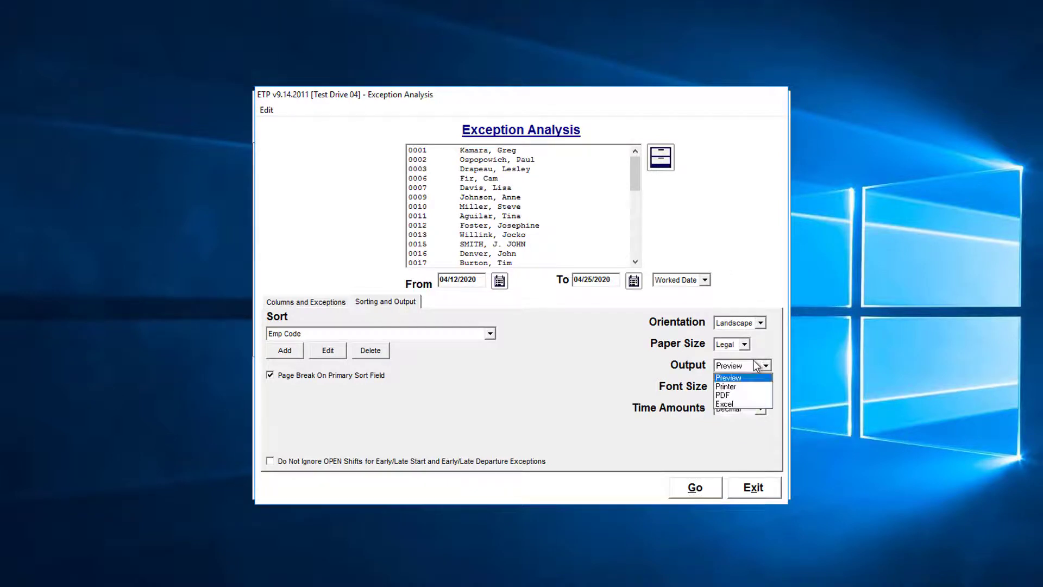
{"action": "left_click", "coordinate": [727, 405]}
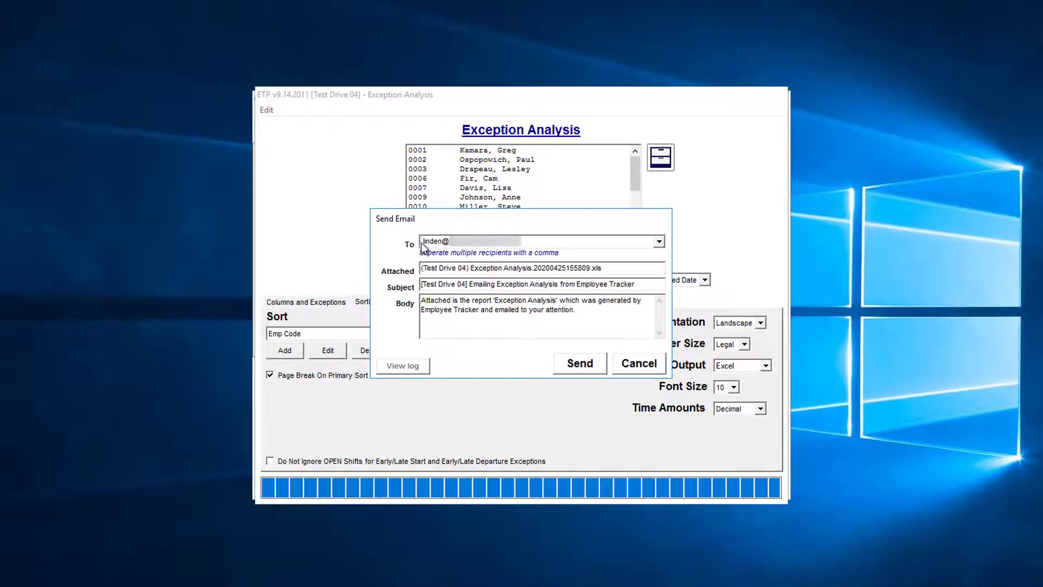
{"action": "left_click", "coordinate": [572, 365]}
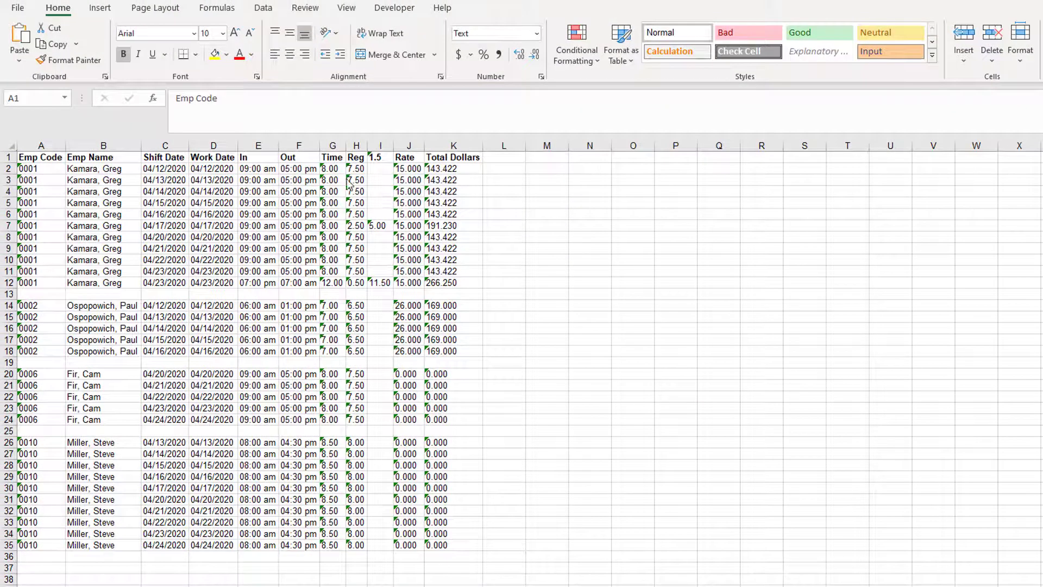
In the exported Excel workbook, convert the text values in G2:K12 to numbers
{"action": "left_click", "coordinate": [333, 169]}
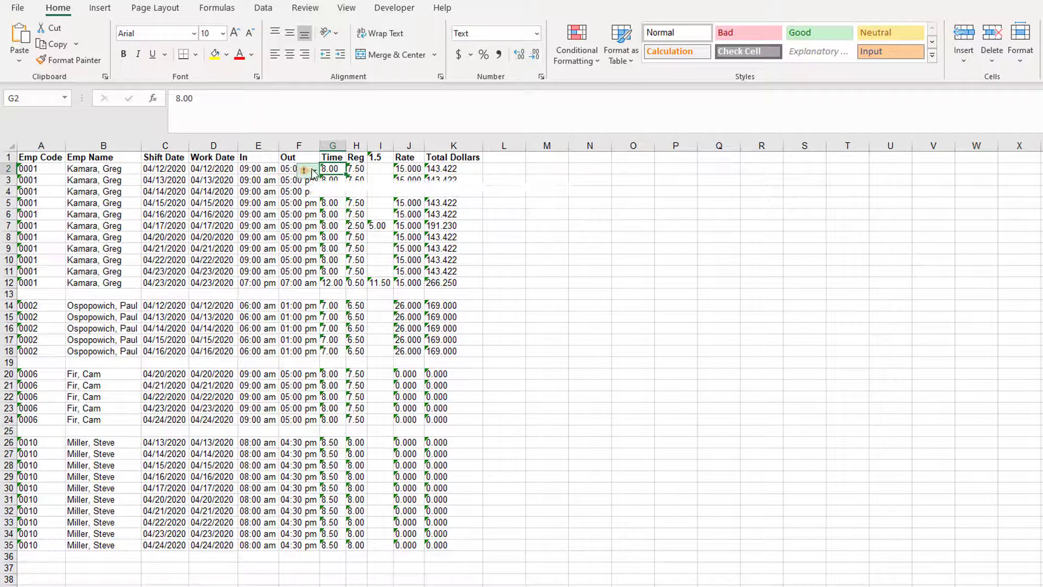
{"action": "mouse_move", "coordinate": [308, 173]}
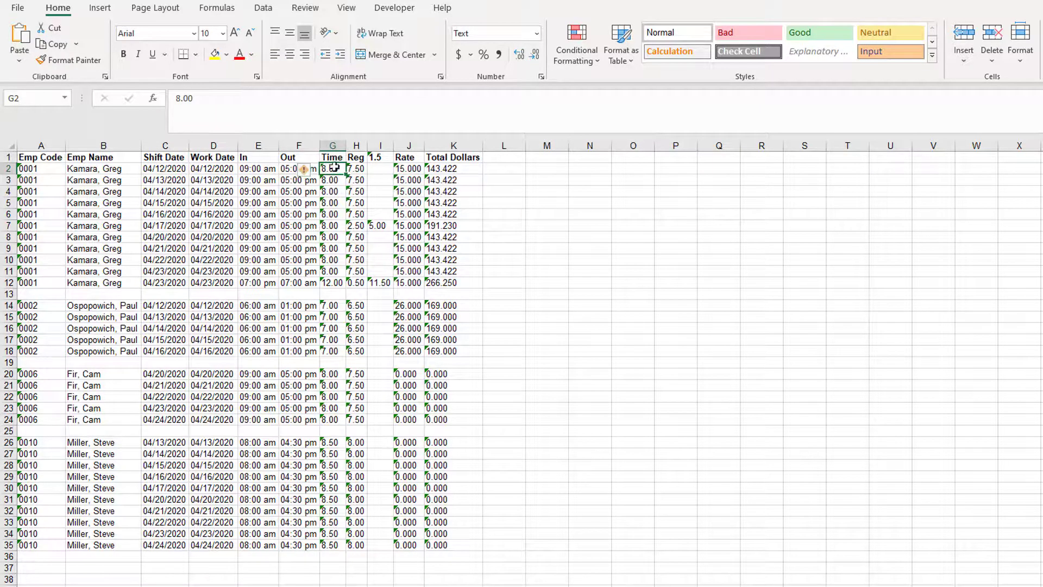
{"action": "left_click", "coordinate": [433, 280], "text": "shift"}
{"action": "left_click", "coordinate": [308, 171]}
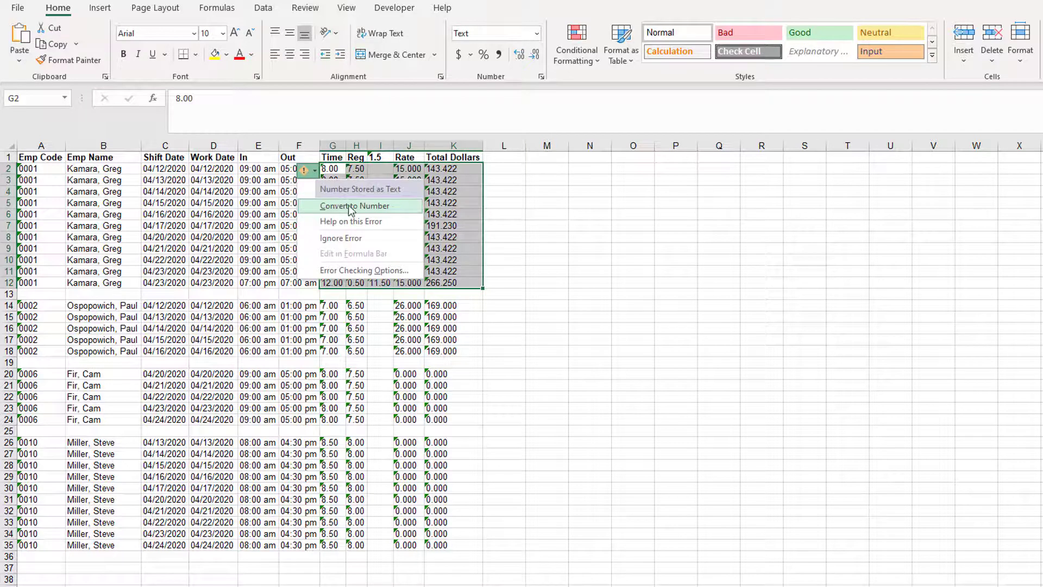
{"action": "left_click", "coordinate": [350, 206]}
Convert the text values in G14:K35 to numbers for the remaining employees
{"action": "left_click", "coordinate": [337, 306]}
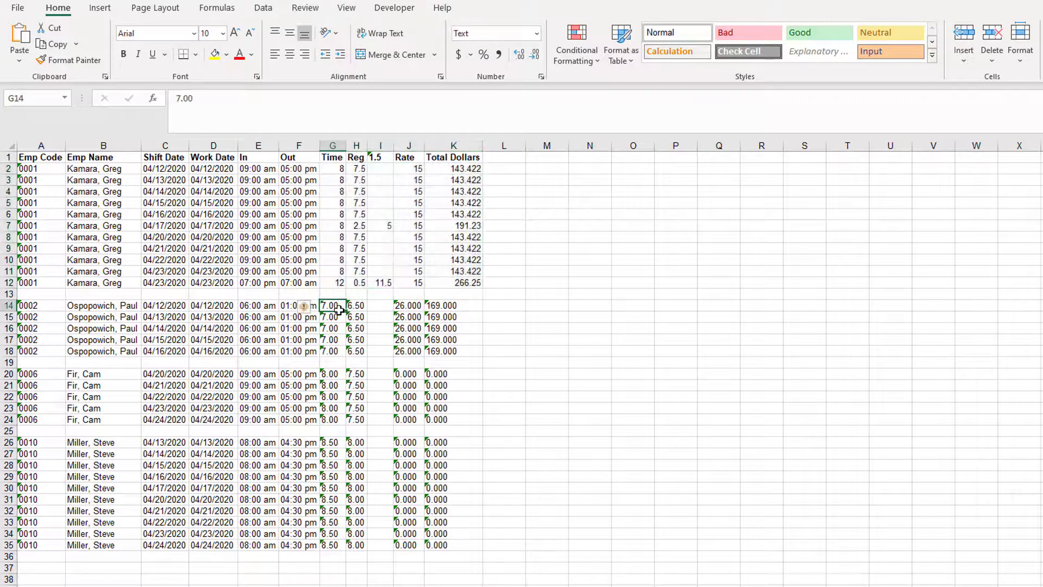
{"action": "left_click", "coordinate": [438, 544], "text": "shift"}
{"action": "left_click", "coordinate": [304, 306]}
{"action": "left_click", "coordinate": [357, 348]}
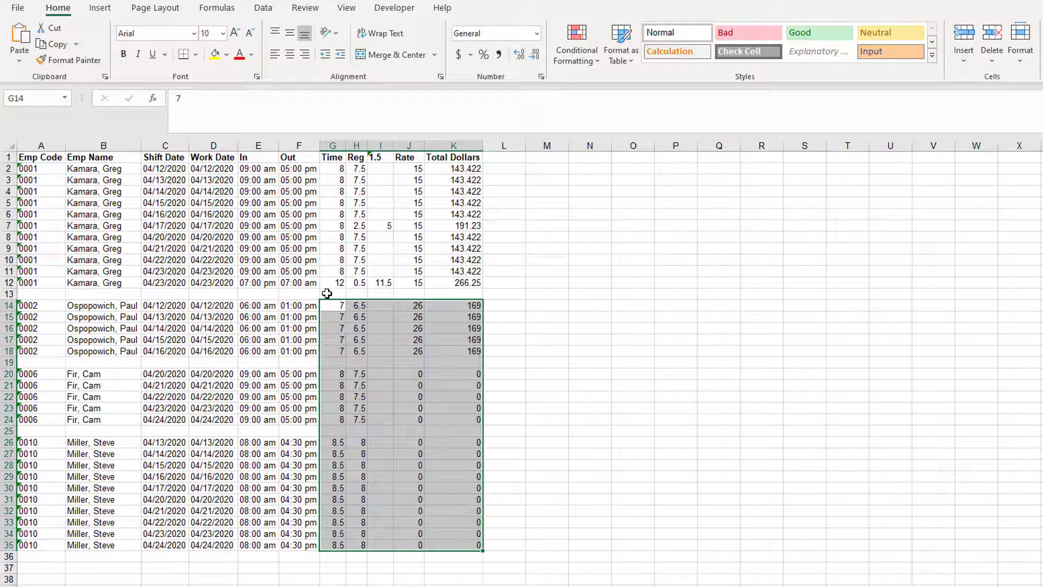
Total the first employee's Total Dollars in cell K13 with a SUM of K2:K12
{"action": "left_click", "coordinate": [454, 293]}
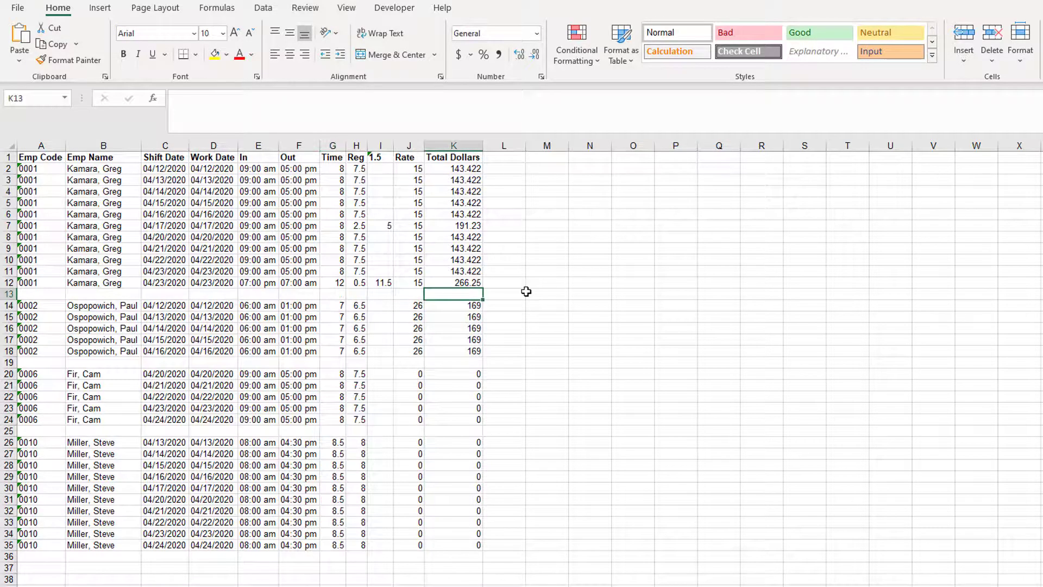
{"action": "type", "text": "=sum"}
{"action": "key", "text": "Tab"}
{"action": "left_click_drag", "start_coordinate": [468, 168], "coordinate": [455, 282]}
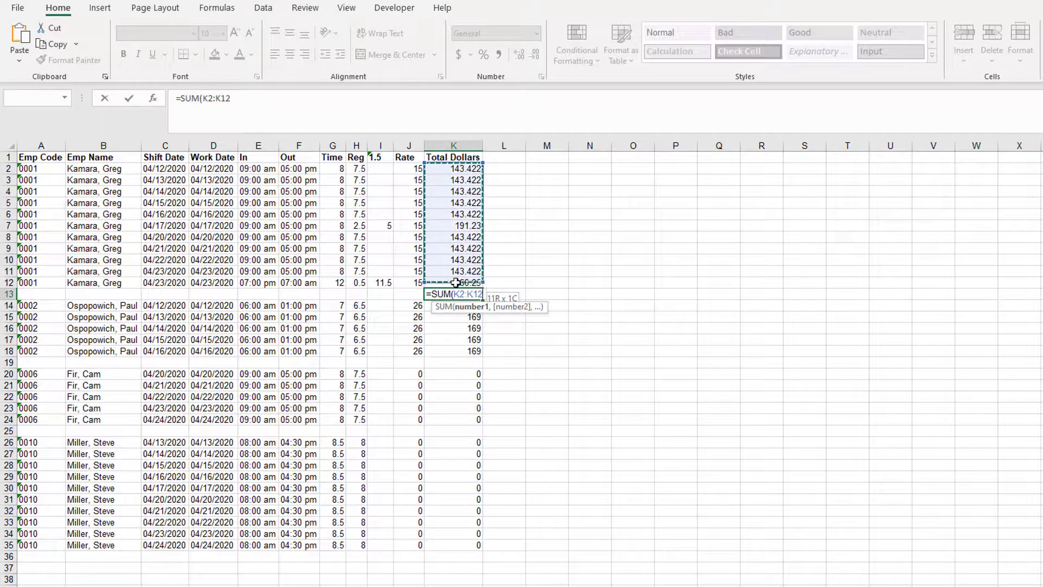
{"action": "key", "text": "Return"}
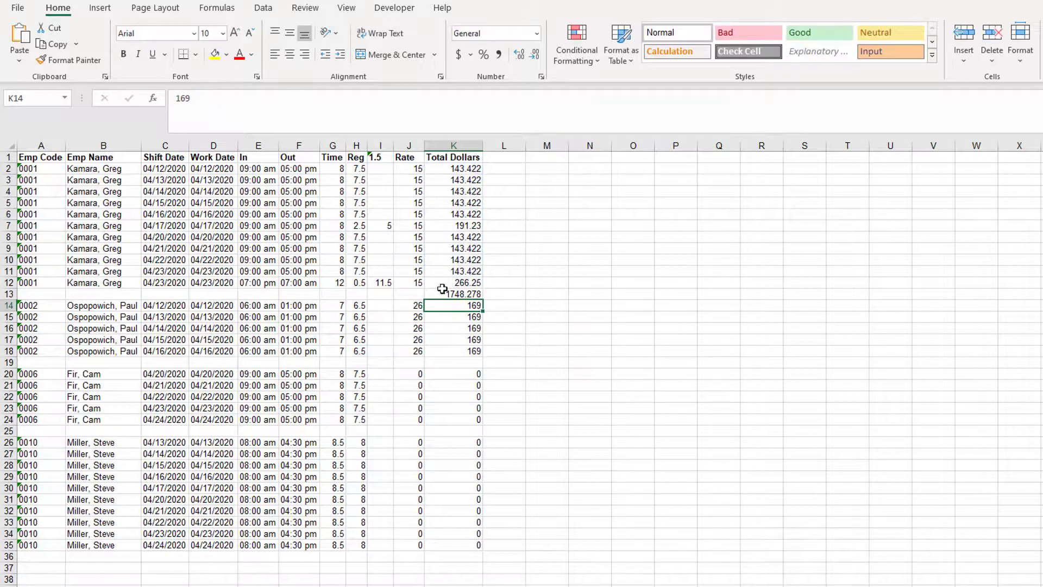
{"action": "left_click", "coordinate": [443, 292]}
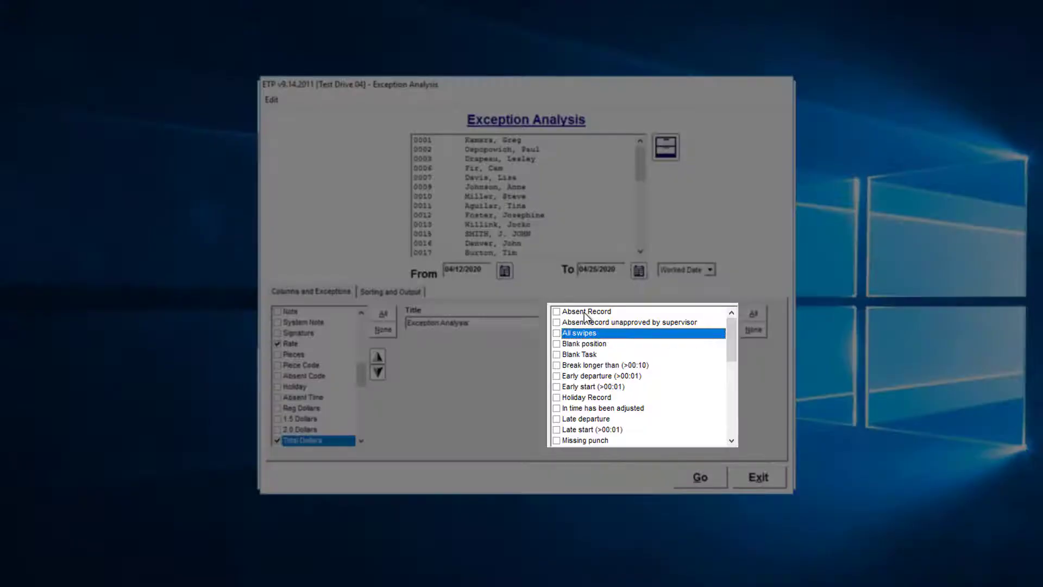
Back in ETP, look through the list of available exceptions, from Absent Record down to Worked shift differs from default
{"action": "left_click", "coordinate": [587, 322]}
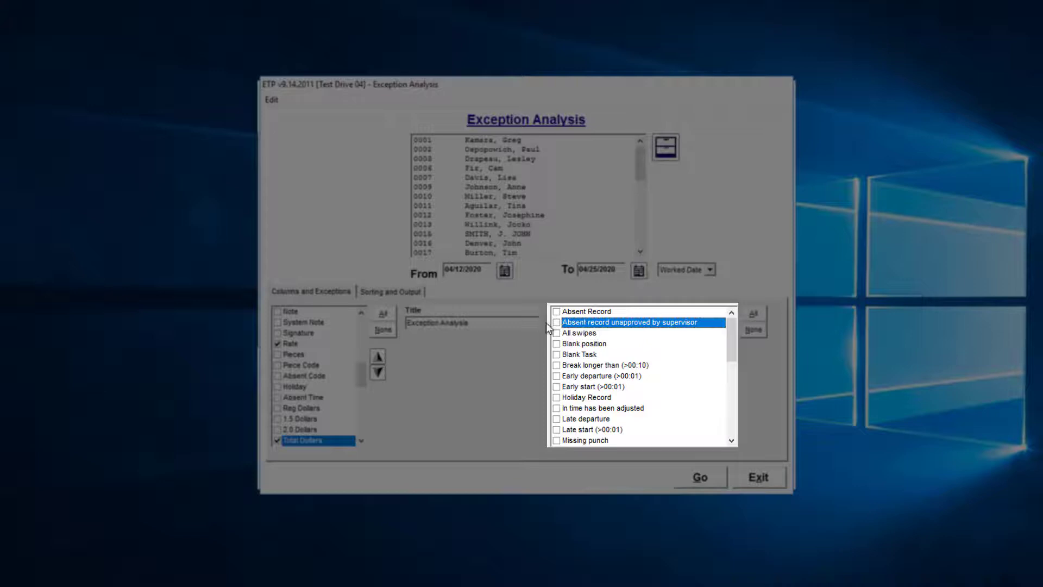
{"action": "left_click", "coordinate": [564, 314]}
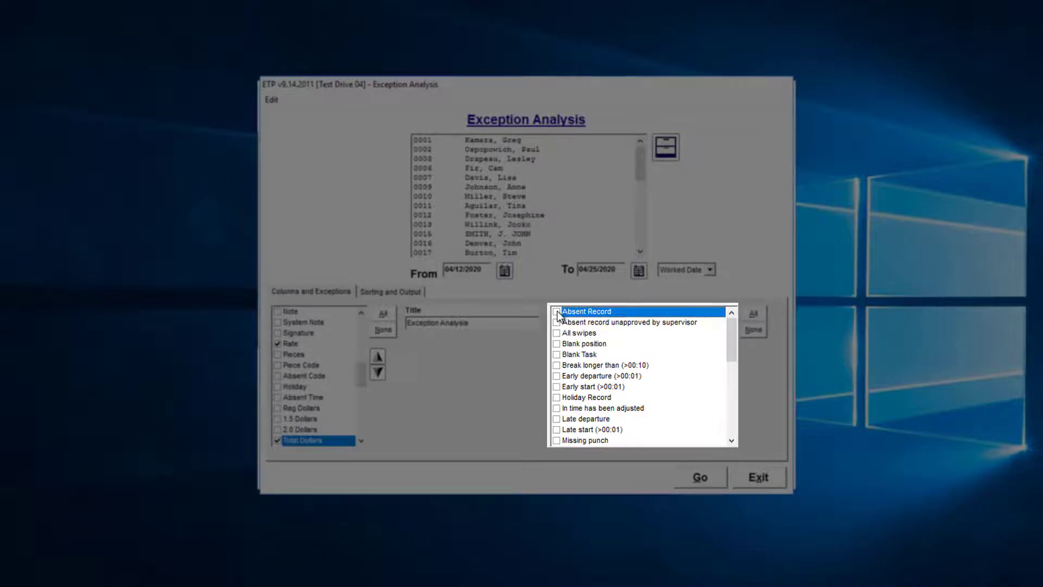
{"action": "left_click", "coordinate": [587, 379]}
{"action": "left_click", "coordinate": [603, 387]}
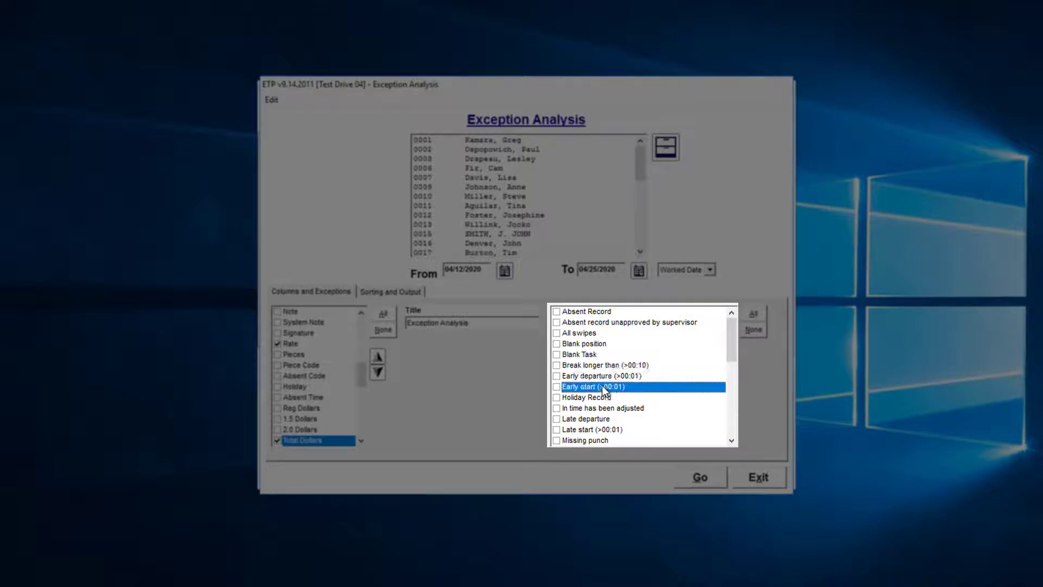
{"action": "scroll", "coordinate": [603, 387], "scroll_direction": "down", "scroll_amount": 1}
{"action": "left_click", "coordinate": [592, 377]}
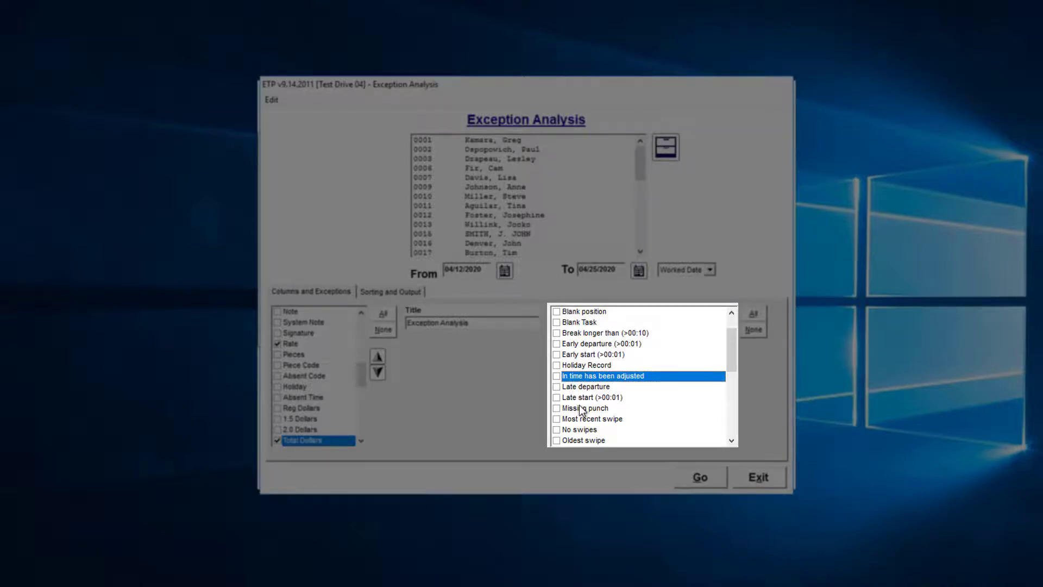
{"action": "scroll", "coordinate": [584, 410], "scroll_direction": "down", "scroll_amount": 1}
{"action": "left_click", "coordinate": [585, 400]}
{"action": "key", "text": "Up"}
{"action": "key", "text": "Up"}
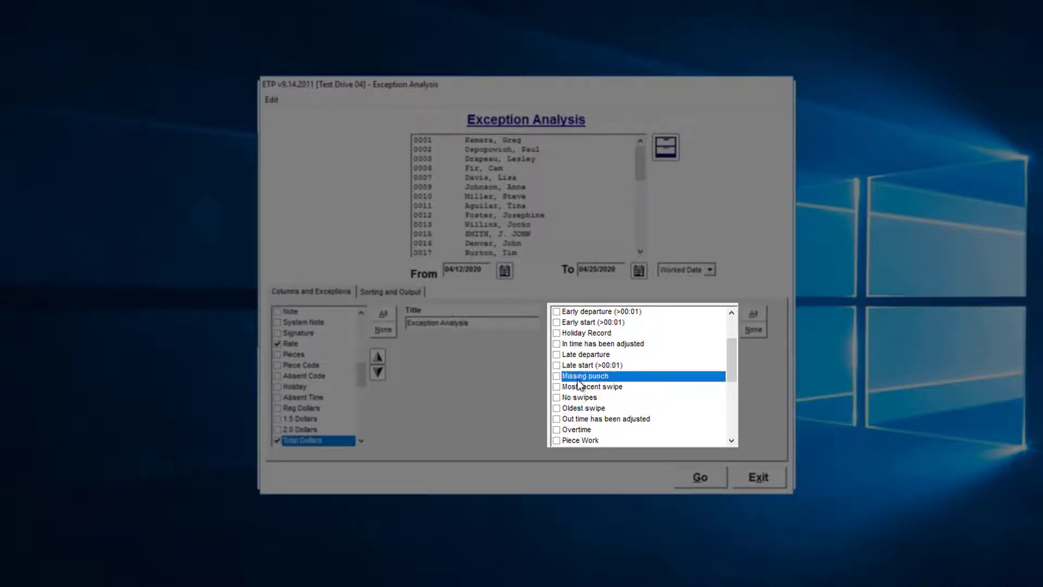
{"action": "left_click", "coordinate": [596, 419]}
{"action": "scroll", "coordinate": [596, 420], "scroll_direction": "down", "scroll_amount": 2}
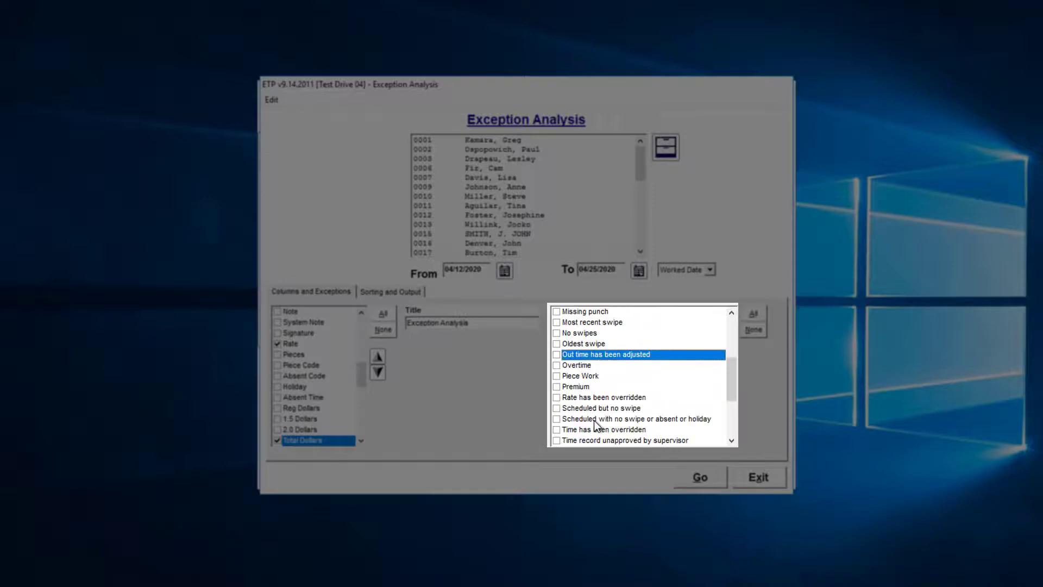
{"action": "scroll", "coordinate": [587, 402], "scroll_direction": "down", "scroll_amount": 1}
{"action": "left_click", "coordinate": [634, 401]}
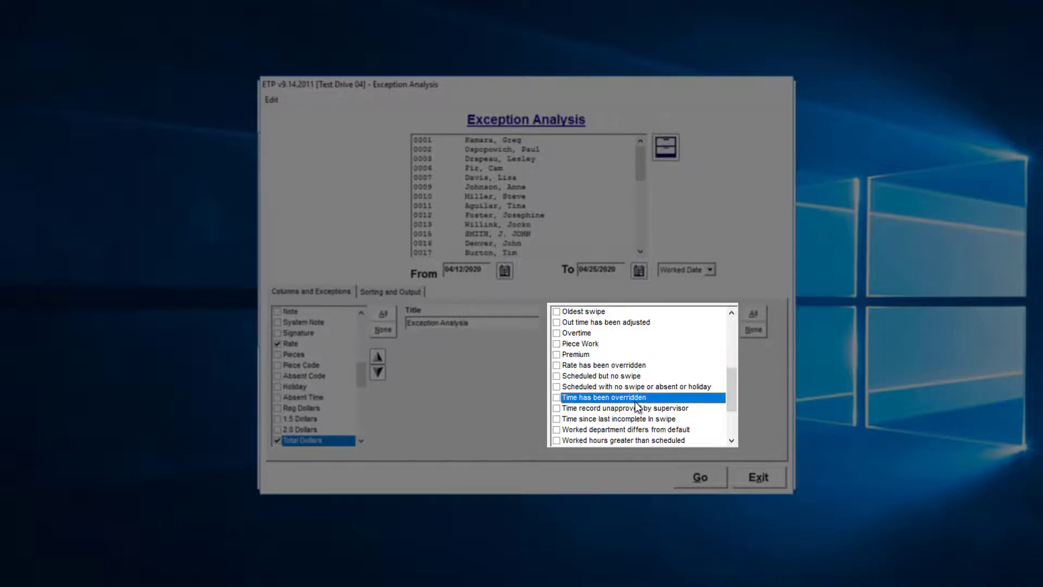
{"action": "scroll", "coordinate": [635, 402], "scroll_direction": "down", "scroll_amount": 2}
{"action": "scroll", "coordinate": [603, 376], "scroll_direction": "up", "scroll_amount": 1}
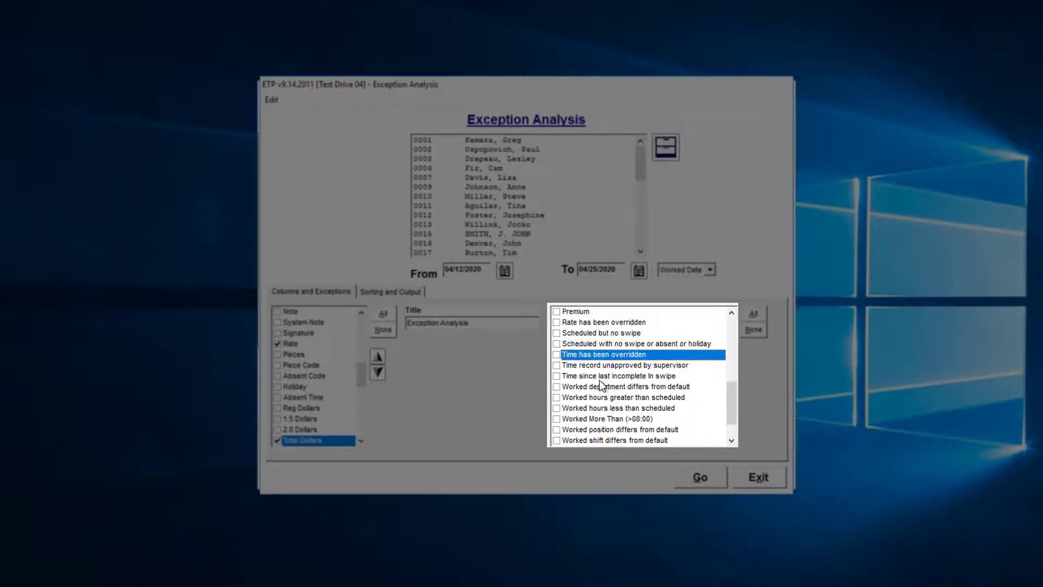
{"action": "scroll", "coordinate": [598, 381], "scroll_direction": "up", "scroll_amount": 5}
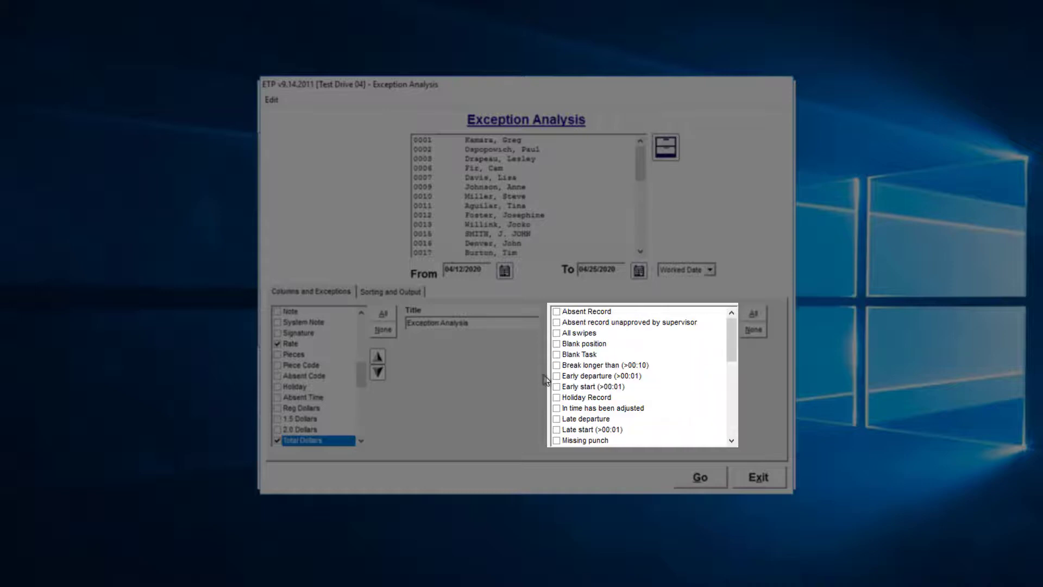
Enable the Late start exception with a threshold of 00:01
{"action": "left_click", "coordinate": [557, 429]}
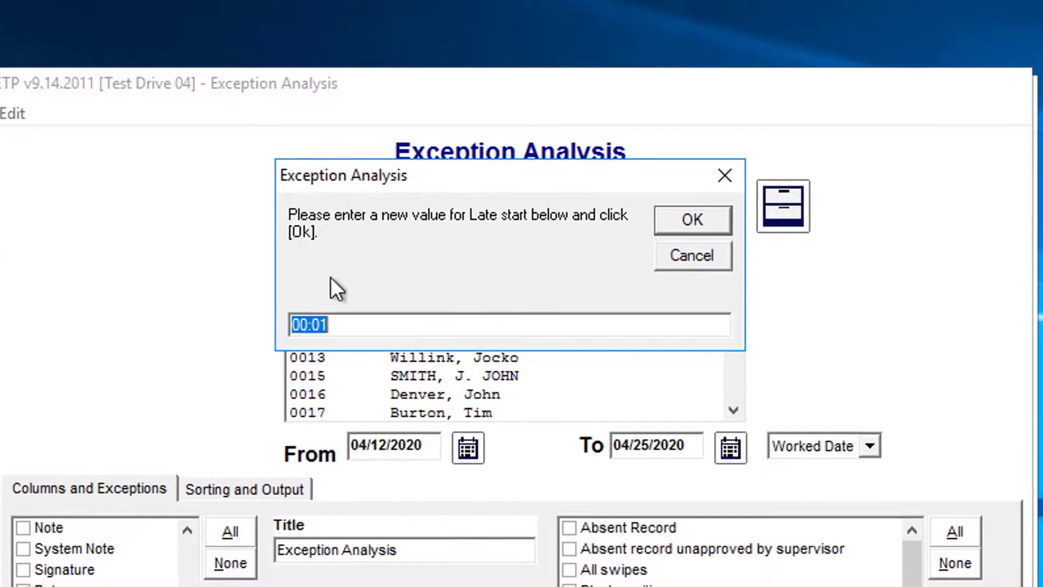
{"action": "left_click", "coordinate": [363, 325]}
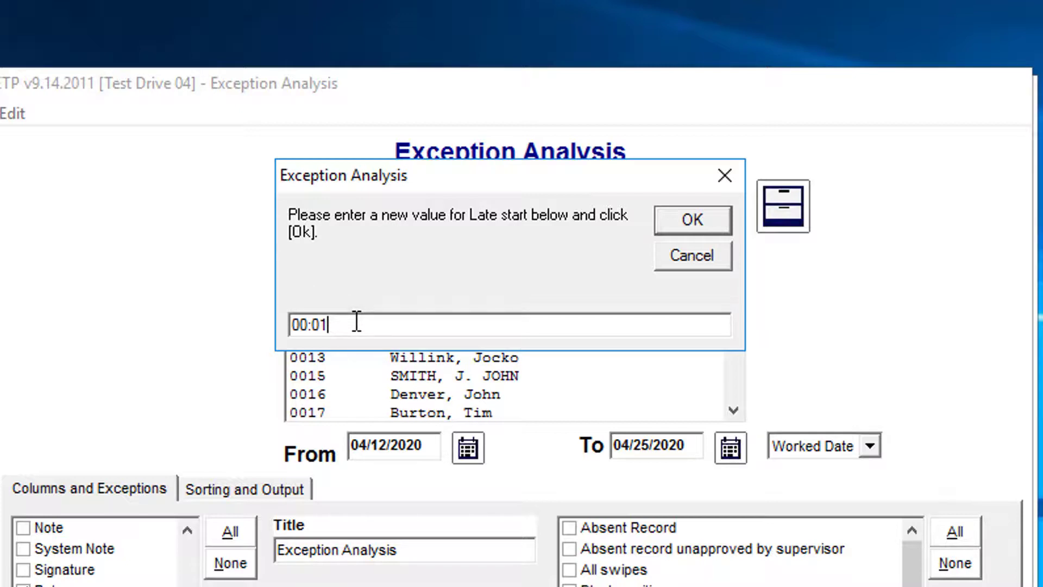
{"action": "key", "text": "BackSpace"}
{"action": "type", "text": "5"}
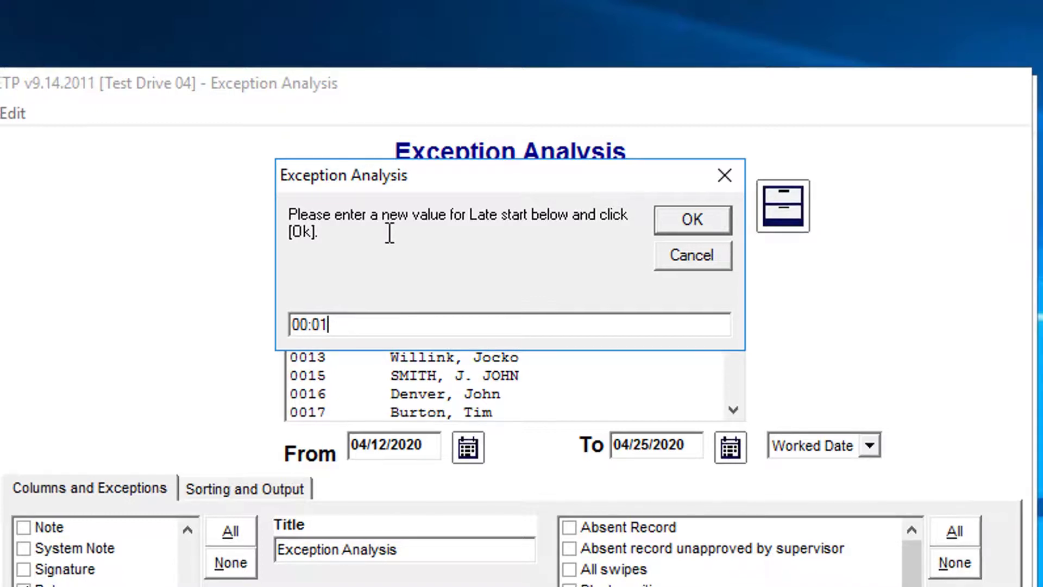
{"action": "key", "text": "Return"}
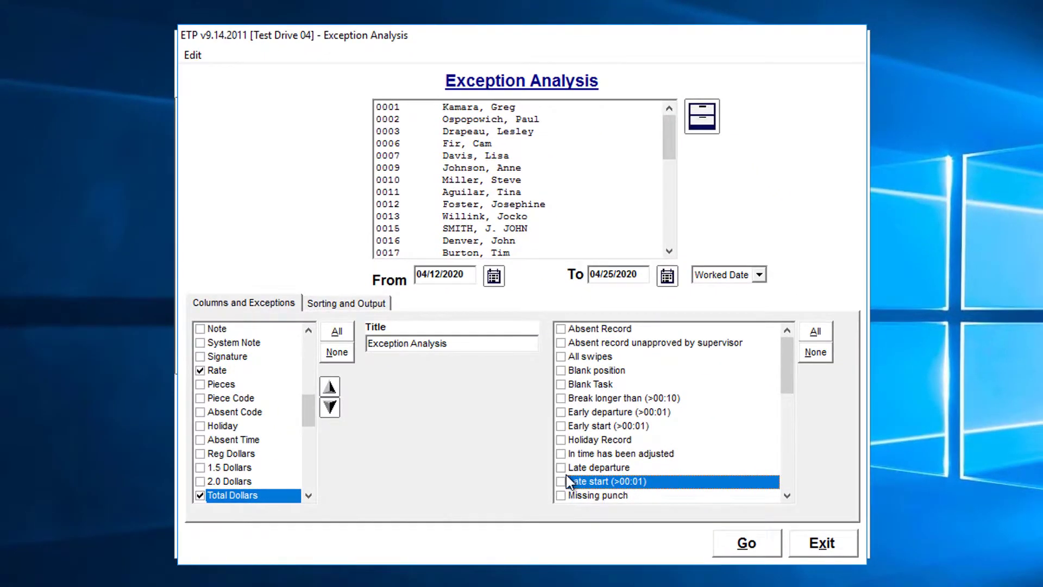
{"action": "scroll", "coordinate": [560, 483], "scroll_direction": "down", "scroll_amount": 4}
{"action": "scroll", "coordinate": [610, 368], "scroll_direction": "up", "scroll_amount": 3}
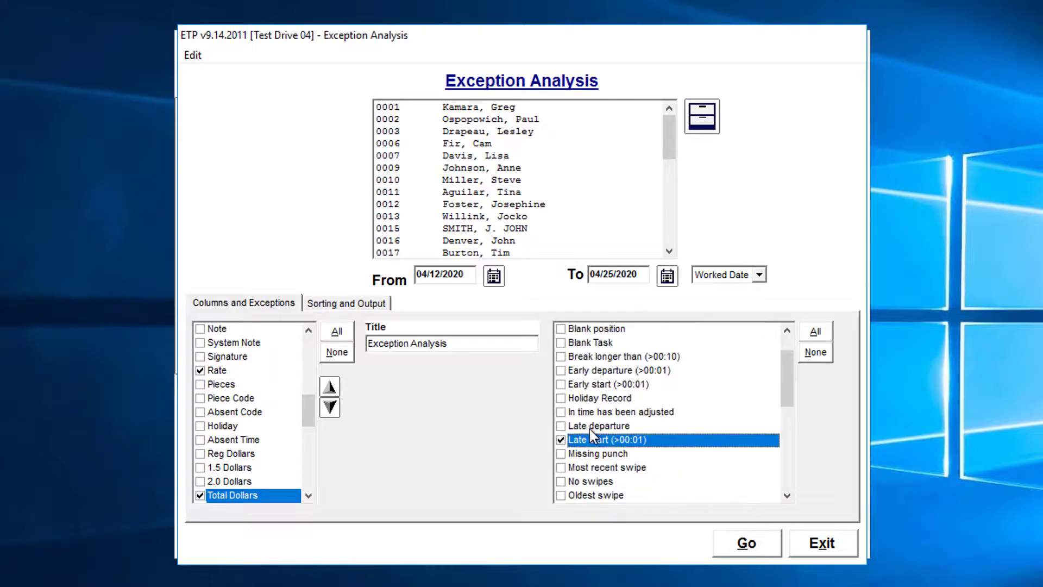
{"action": "scroll", "coordinate": [622, 341], "scroll_direction": "up", "scroll_amount": 1}
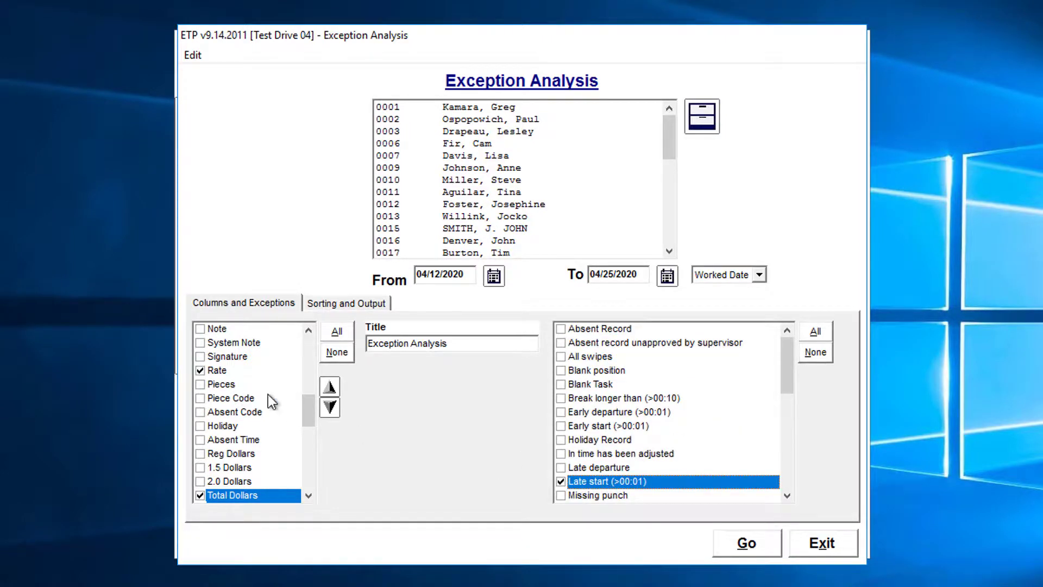
Add the Exception column to the columns included in the report
{"action": "left_click_drag", "start_coordinate": [307, 402], "coordinate": [306, 308]}
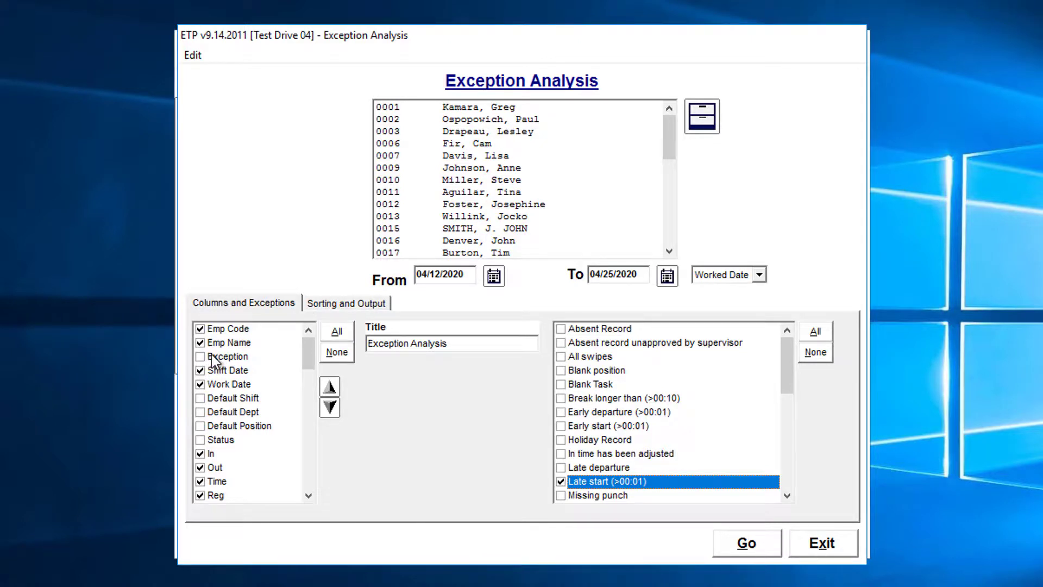
{"action": "scroll", "coordinate": [228, 413], "scroll_direction": "down", "scroll_amount": 1}
{"action": "scroll", "coordinate": [238, 434], "scroll_direction": "down", "scroll_amount": 6}
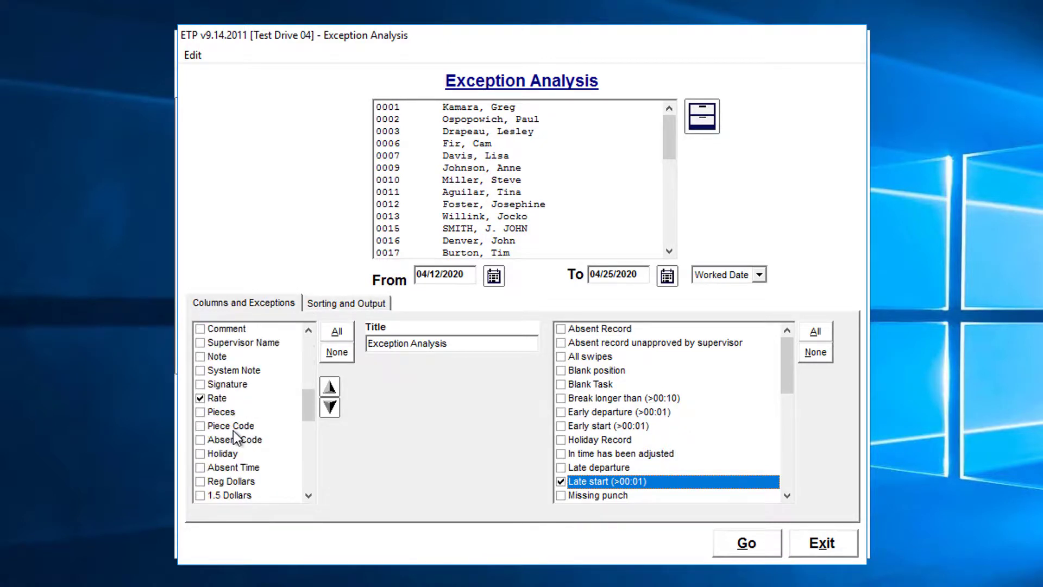
{"action": "scroll", "coordinate": [219, 405], "scroll_direction": "up", "scroll_amount": 6}
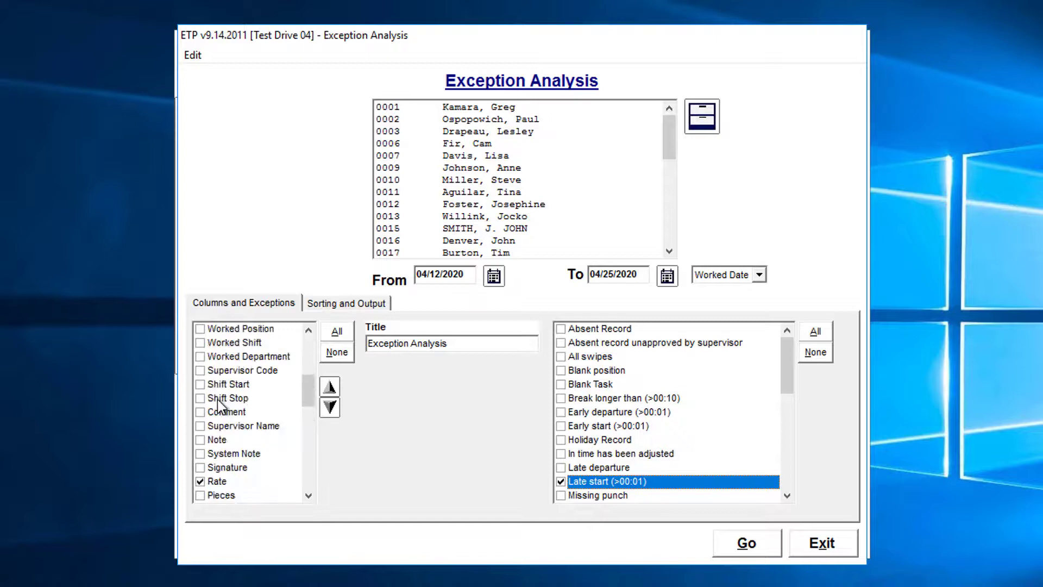
{"action": "scroll", "coordinate": [213, 379], "scroll_direction": "up", "scroll_amount": 1}
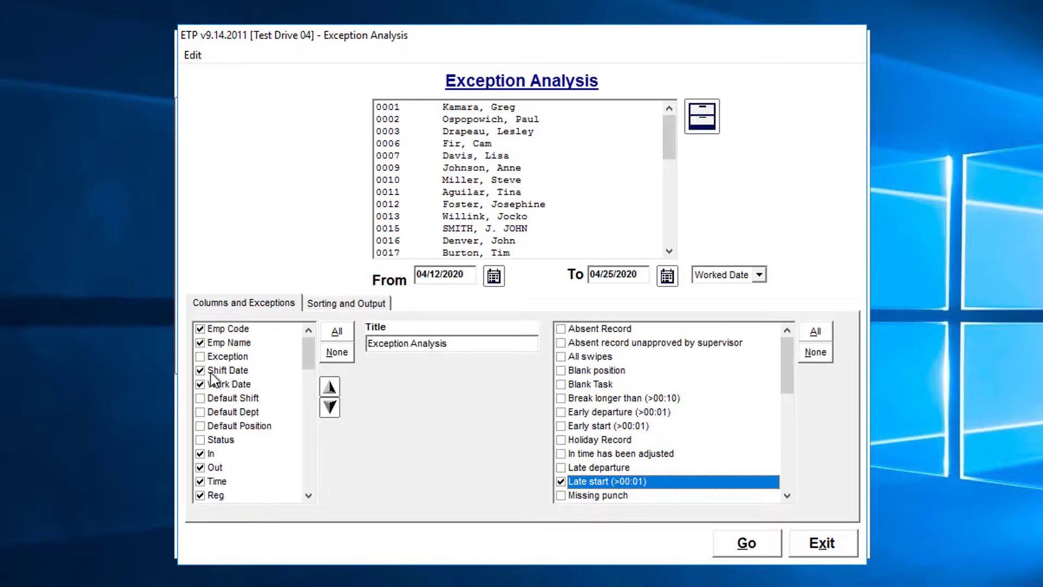
{"action": "left_click", "coordinate": [200, 360]}
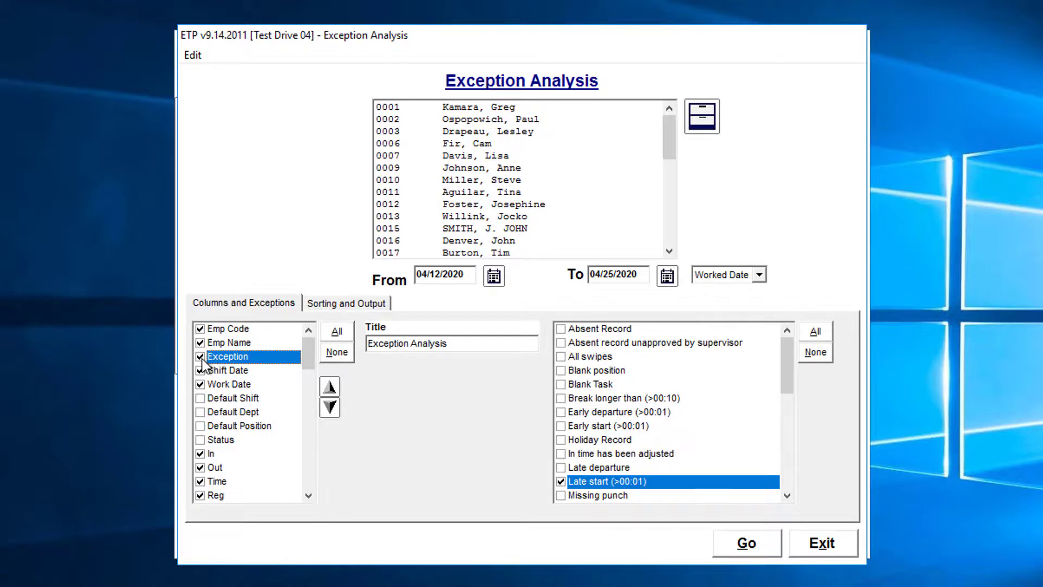
Set the report output to Preview and run the Exception Analysis report
{"action": "left_click", "coordinate": [346, 303]}
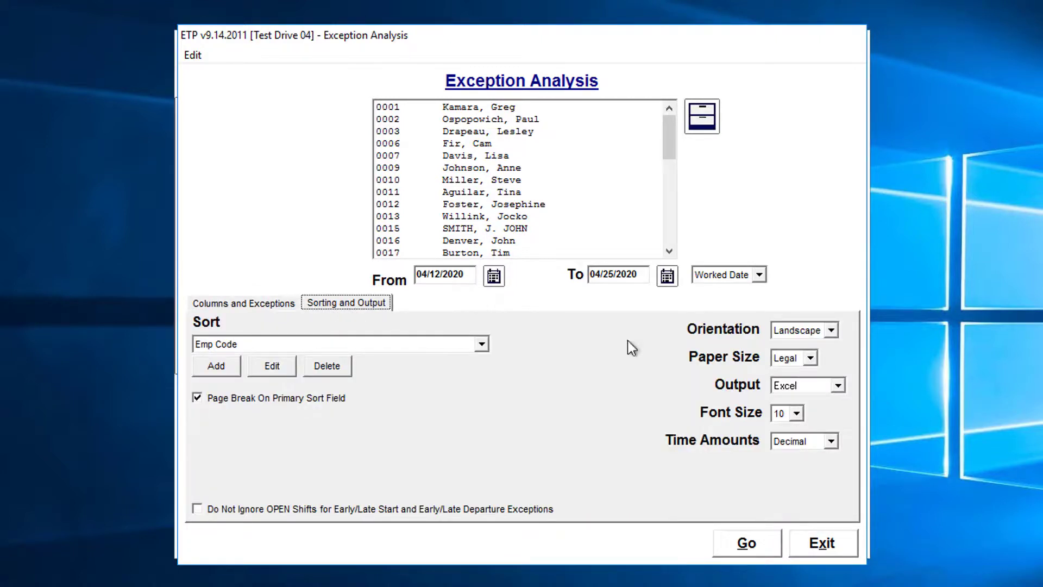
{"action": "left_click", "coordinate": [793, 387]}
{"action": "left_click", "coordinate": [794, 399]}
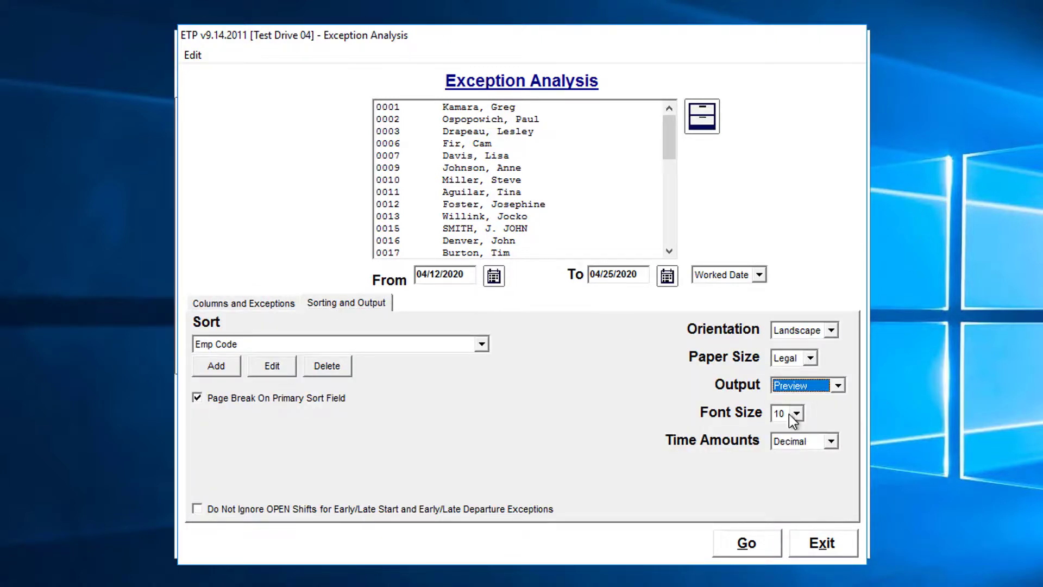
{"action": "left_click", "coordinate": [761, 546]}
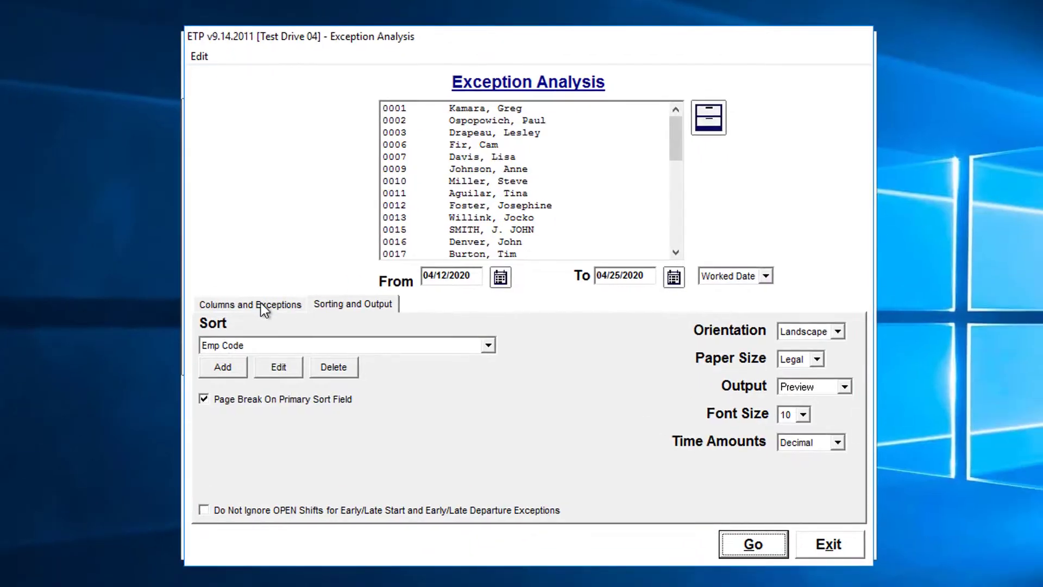
Enable the Early departure and Early start exceptions, each with a 00:01 threshold, and rerun the report
{"action": "left_click", "coordinate": [261, 307]}
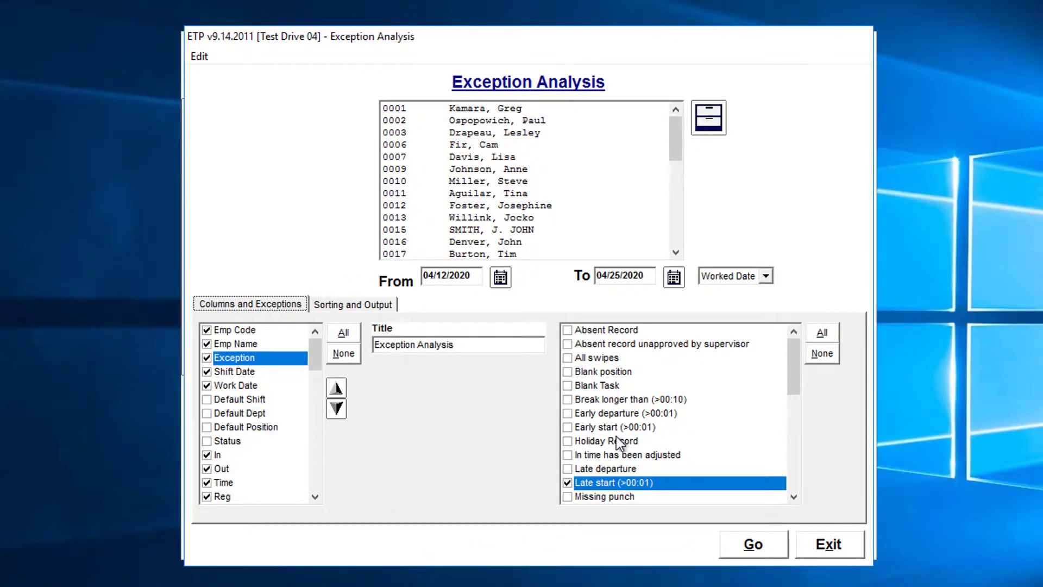
{"action": "left_click", "coordinate": [567, 413]}
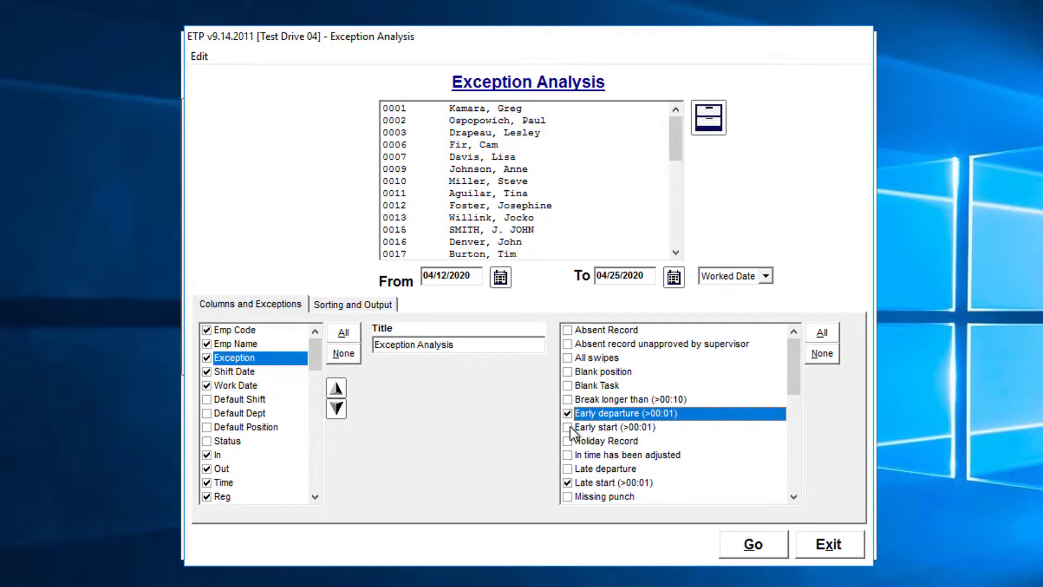
{"action": "left_click", "coordinate": [569, 427]}
{"action": "left_click", "coordinate": [647, 125]}
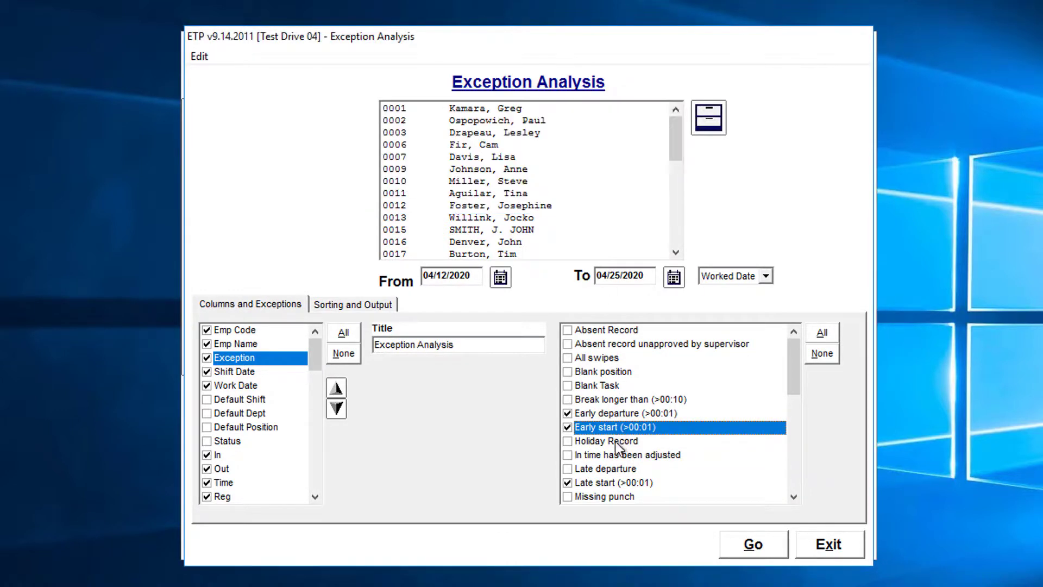
{"action": "left_click", "coordinate": [742, 551]}
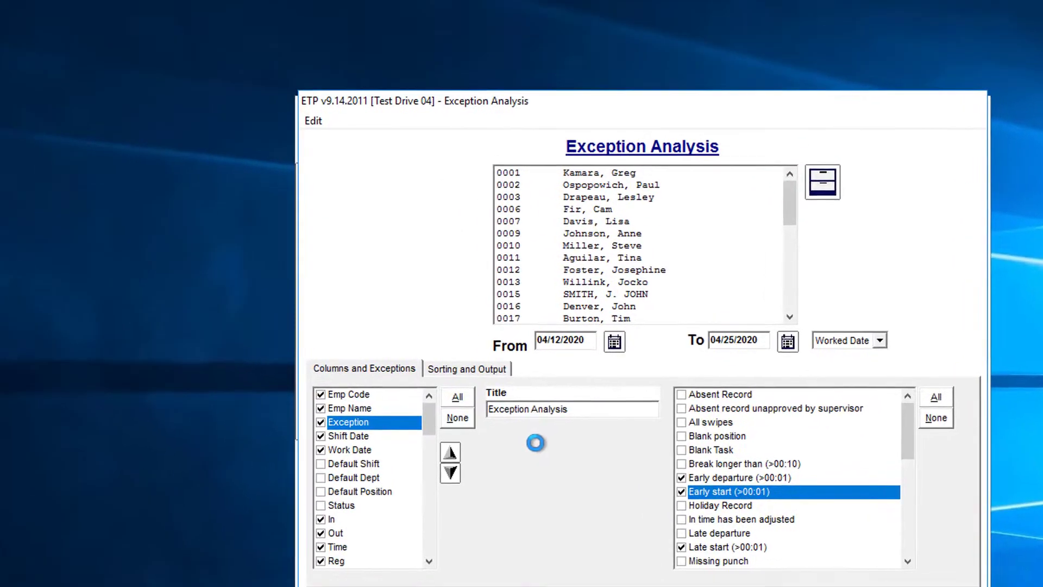